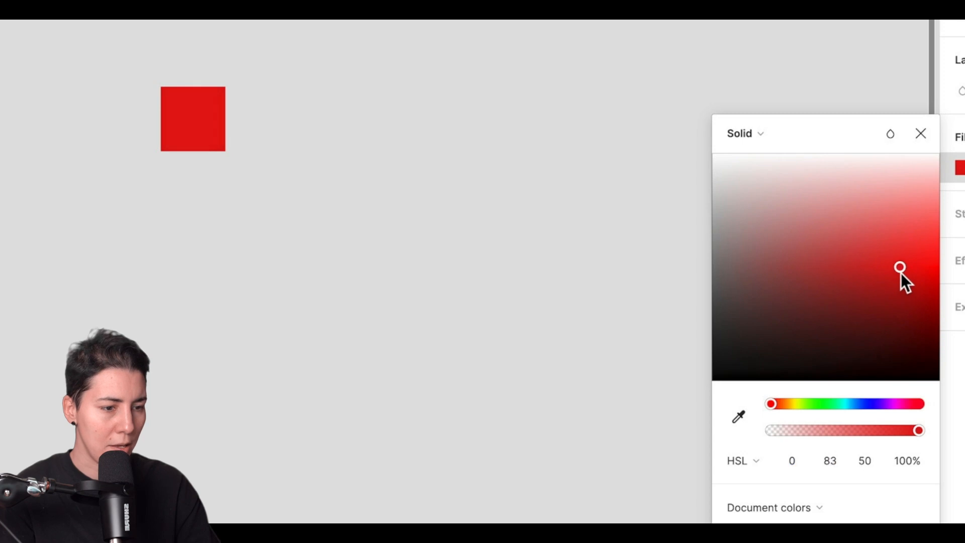
Change the red square's fill to a vivid purple with HSL 281, 99, 57.
{"action": "left_click_drag", "start_coordinate": [839, 405], "coordinate": [885, 407]}
{"action": "left_click_drag", "start_coordinate": [901, 267], "coordinate": [937, 256]}
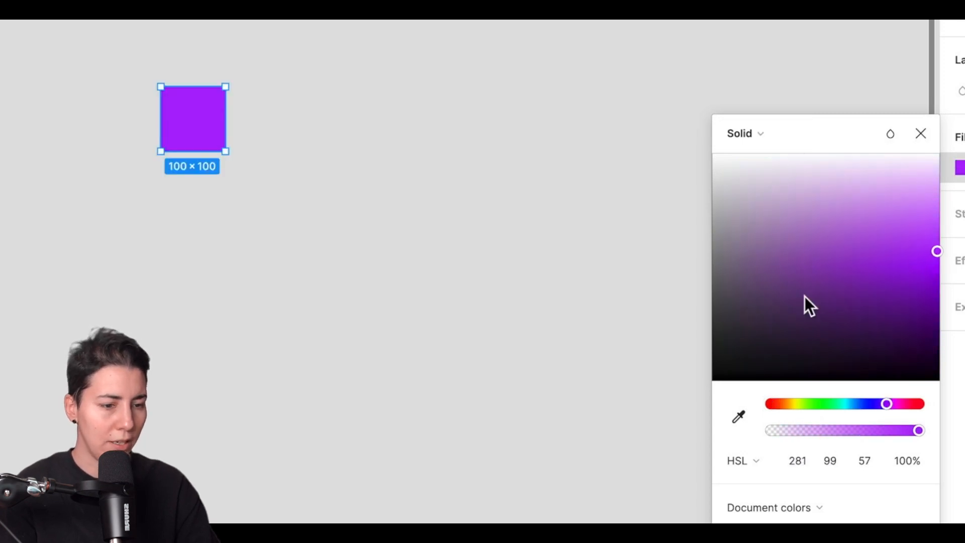
Switch the fill's colour format to Hex and back to HSL.
{"action": "left_click", "coordinate": [735, 463]}
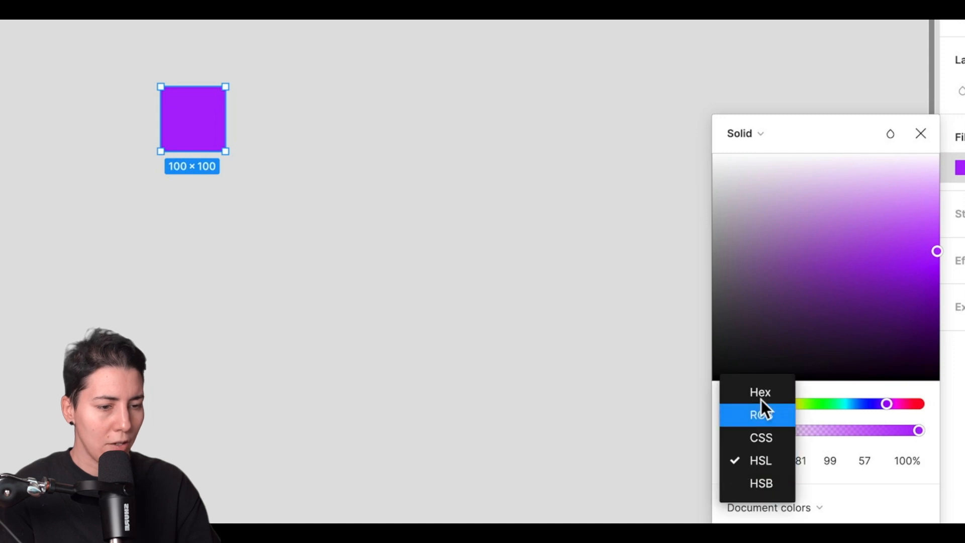
{"action": "left_click", "coordinate": [763, 391]}
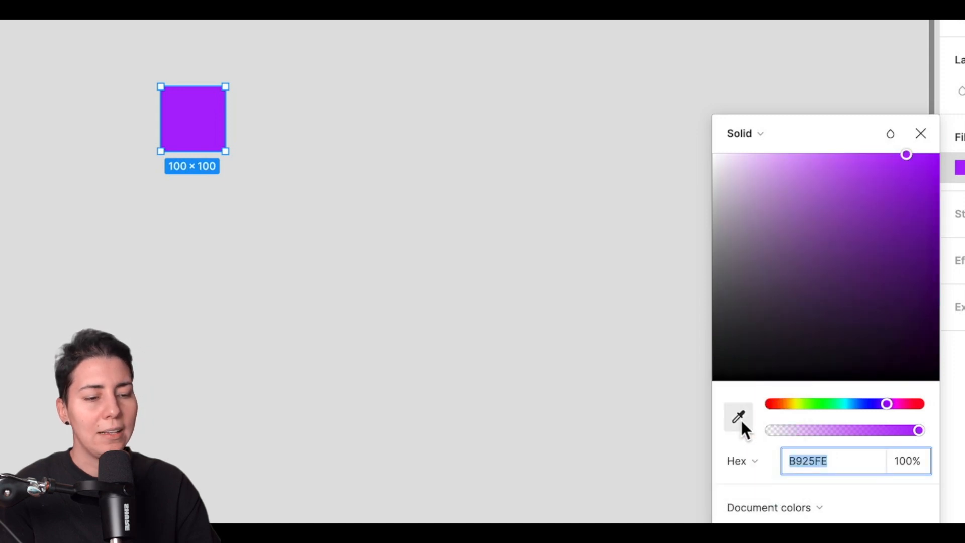
{"action": "left_click", "coordinate": [748, 460]}
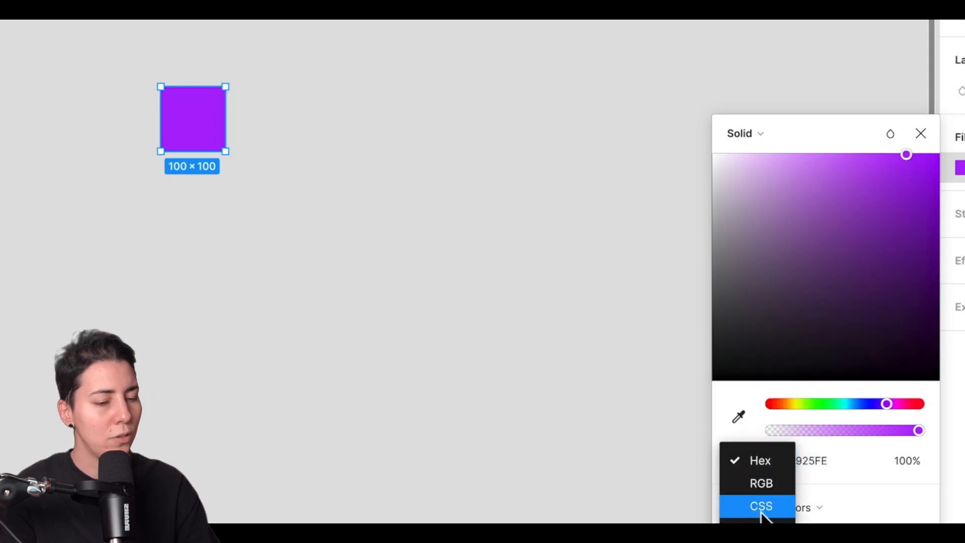
{"action": "left_click", "coordinate": [756, 525]}
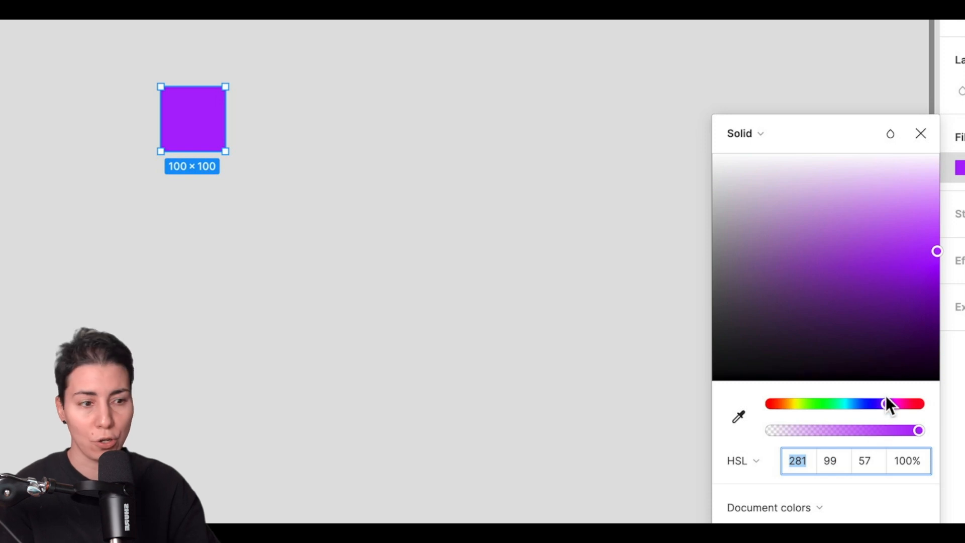
Shift the purple fill's hue up and down in steps of ten, reaching 221 and returning to 281.
{"action": "key", "text": "shift+Up"}
{"action": "key", "text": "shift+Up"}
{"action": "key", "text": "shift+Up"}
{"action": "key", "text": "shift+Down"}
{"action": "key", "text": "shift+Down"}
{"action": "key", "text": "shift+Down"}
{"action": "key", "text": "shift+Down"}
{"action": "key", "text": "shift+Down"}
{"action": "key", "text": "shift+Down"}
{"action": "key", "text": "shift+Down"}
{"action": "key", "text": "shift+Down"}
{"action": "key", "text": "shift+Down"}
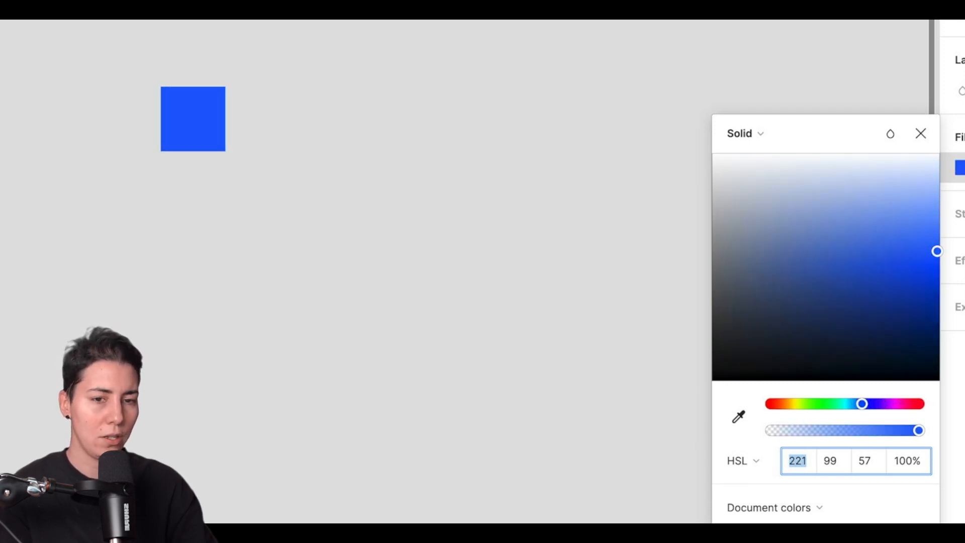
{"action": "key", "text": "shift+Up"}
{"action": "key", "text": "shift+Up"}
{"action": "key", "text": "shift+Up"}
{"action": "key", "text": "shift+Up"}
{"action": "key", "text": "shift+Down"}
{"action": "key", "text": "shift+Up"}
{"action": "key", "text": "shift+Up"}
{"action": "key", "text": "shift+Up"}
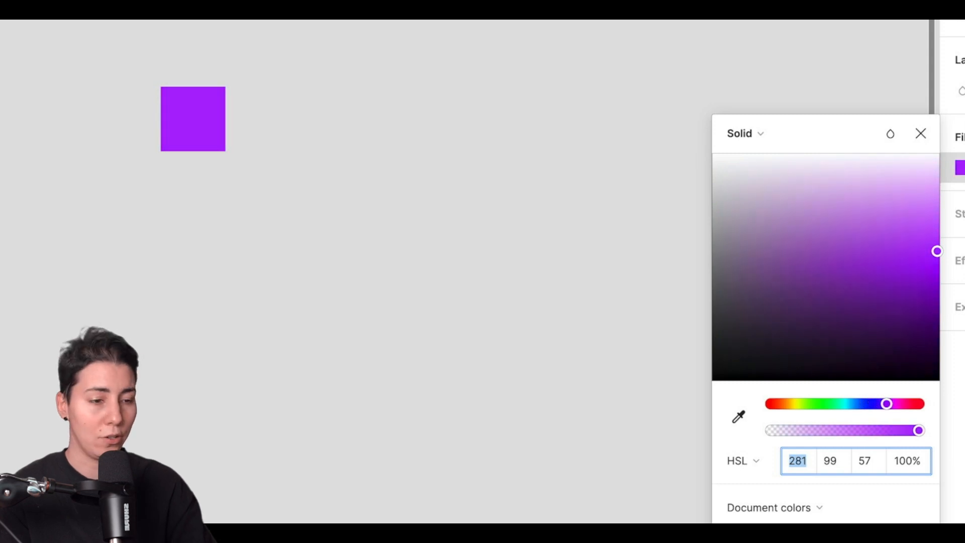
Try the purple fill's saturation at 69 and raise it to 100.
{"action": "left_click", "coordinate": [840, 460]}
{"action": "key", "text": "shift+Down"}
{"action": "key", "text": "shift+Down"}
{"action": "key", "text": "shift+Down"}
{"action": "key", "text": "shift+Down"}
{"action": "key", "text": "shift+Down"}
{"action": "key", "text": "shift+Down"}
{"action": "key", "text": "shift+Down"}
{"action": "key", "text": "shift+Down"}
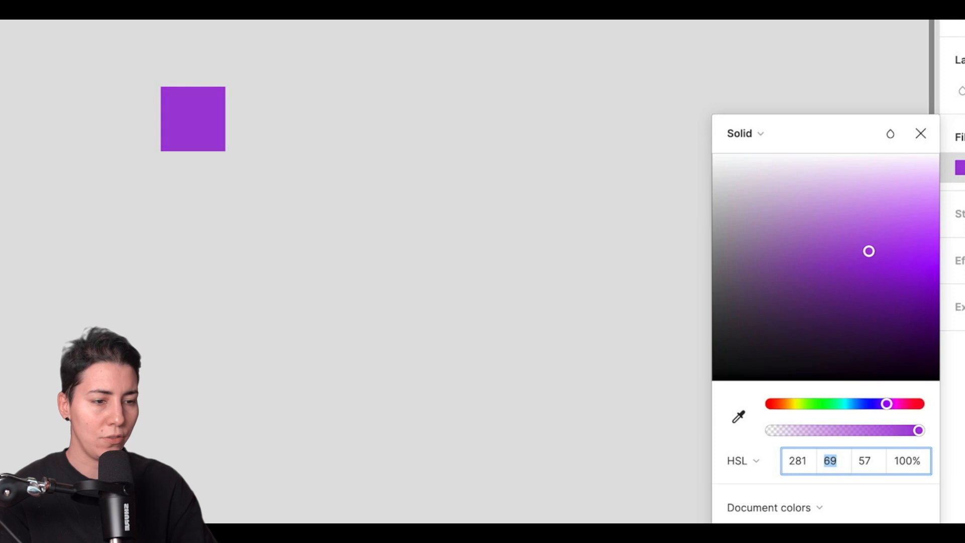
{"action": "key", "text": "shift+Up"}
{"action": "key", "text": "shift+Up"}
{"action": "key", "text": "shift+Up"}
{"action": "key", "text": "shift+Up"}
{"action": "key", "text": "shift+Up"}
{"action": "key", "text": "shift+Up"}
{"action": "key", "text": "shift+Up"}
{"action": "key", "text": "shift+Up"}
{"action": "key", "text": "shift+Up"}
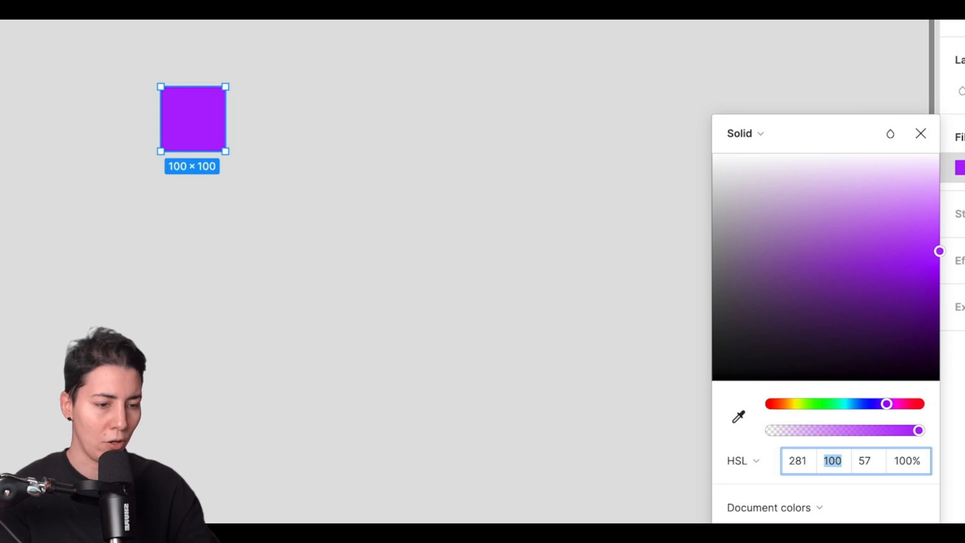
Vary the purple fill's lightness up and down in steps of ten, ending at 67.
{"action": "left_click", "coordinate": [867, 461]}
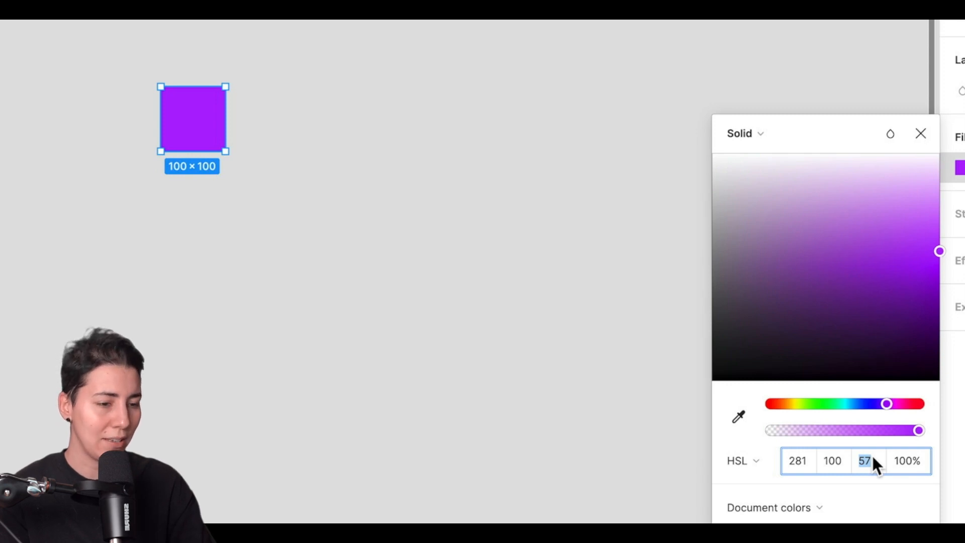
{"action": "key", "text": "shift+Down"}
{"action": "key", "text": "shift+Down"}
{"action": "key", "text": "shift+Up"}
{"action": "key", "text": "shift+Up"}
{"action": "key", "text": "shift+Up"}
{"action": "key", "text": "shift+Up"}
{"action": "key", "text": "shift+Down"}
{"action": "key", "text": "shift+Down"}
{"action": "key", "text": "shift+Down"}
{"action": "key", "text": "shift+Down"}
{"action": "key", "text": "shift+Up"}
{"action": "key", "text": "shift+Up"}
{"action": "key", "text": "shift+Up"}
{"action": "key", "text": "shift+Up"}
{"action": "key", "text": "shift+Up"}
{"action": "key", "text": "shift+Up"}
{"action": "key", "text": "shift+Down"}
{"action": "key", "text": "shift+Down"}
{"action": "key", "text": "shift+Down"}
{"action": "key", "text": "shift+Down"}
{"action": "key", "text": "shift+Down"}
{"action": "key", "text": "shift+Down"}
{"action": "key", "text": "shift+Down"}
{"action": "key", "text": "shift+Up"}
{"action": "key", "text": "shift+Up"}
{"action": "key", "text": "shift+Up"}
{"action": "key", "text": "shift+Up"}
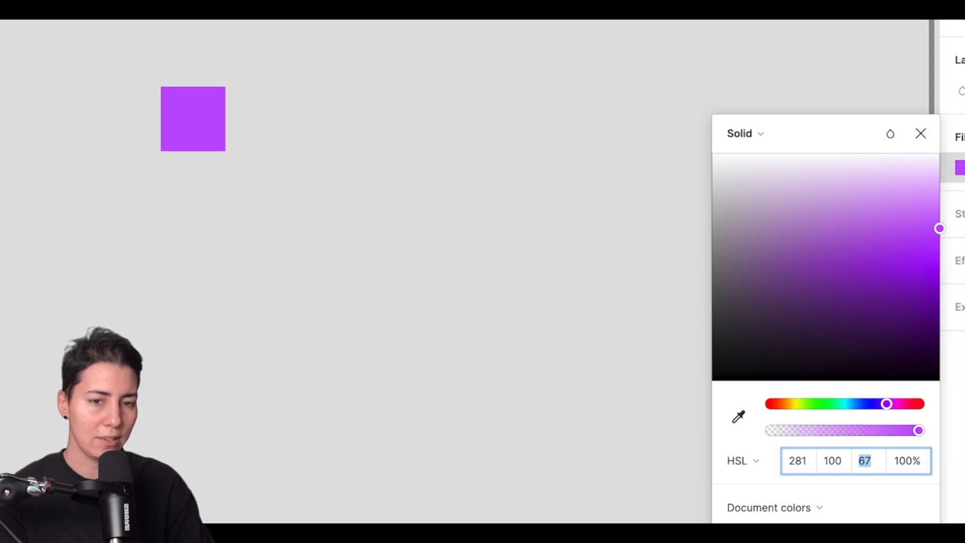
{"action": "key", "text": "shift+Up"}
{"action": "key", "text": "shift+Up"}
{"action": "key", "text": "shift+Down"}
{"action": "key", "text": "shift+Down"}
{"action": "key", "text": "shift+Down"}
{"action": "key", "text": "shift+Down"}
{"action": "key", "text": "shift+Down"}
{"action": "key", "text": "shift+Up"}
{"action": "key", "text": "shift+Up"}
{"action": "key", "text": "shift+Up"}
{"action": "key", "text": "shift+Up"}
{"action": "key", "text": "shift+Down"}
{"action": "key", "text": "shift+Down"}
{"action": "key", "text": "shift+Down"}
{"action": "key", "text": "shift+Down"}
{"action": "key", "text": "shift+Up"}
{"action": "key", "text": "shift+Up"}
{"action": "key", "text": "shift+Up"}
{"action": "key", "text": "shift+Up"}
{"action": "key", "text": "shift+Up"}
{"action": "key", "text": "shift+Down"}
{"action": "key", "text": "shift+Down"}
{"action": "key", "text": "shift+Down"}
{"action": "key", "text": "shift+Down"}
{"action": "key", "text": "shift+Down"}
{"action": "key", "text": "shift+Up"}
{"action": "key", "text": "shift+Up"}
{"action": "key", "text": "shift+Up"}
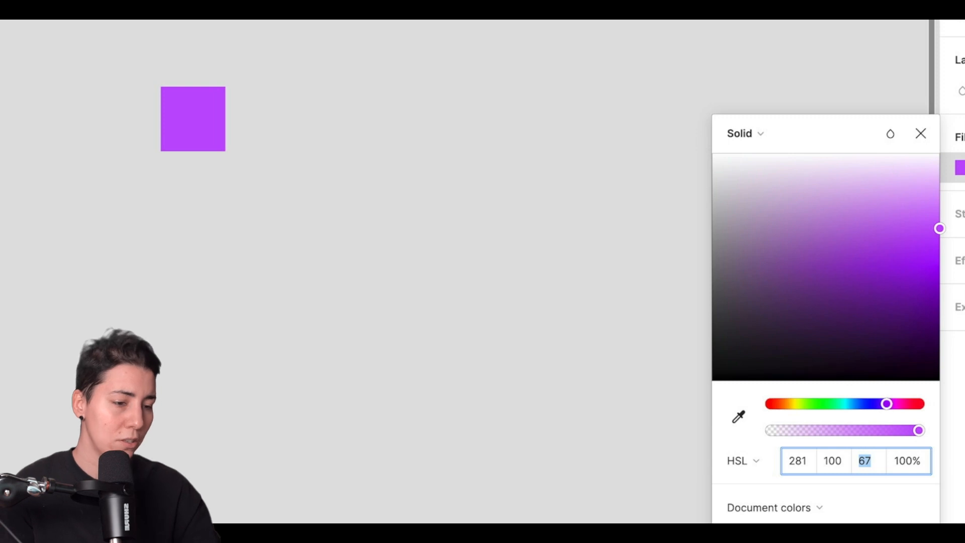
Set the purple fill's lightness to 60 and close the colour picker.
{"action": "type", "text": "60"}
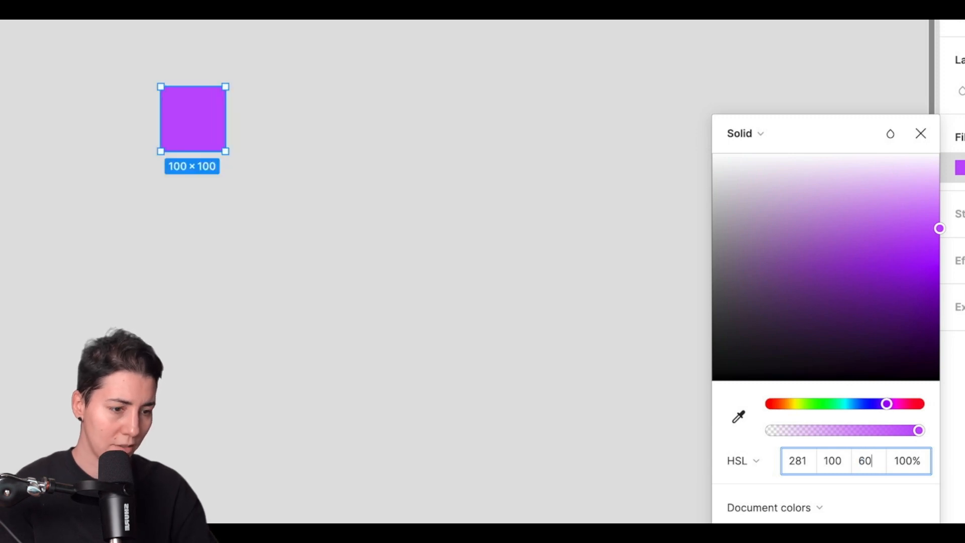
{"action": "key", "text": "Return"}
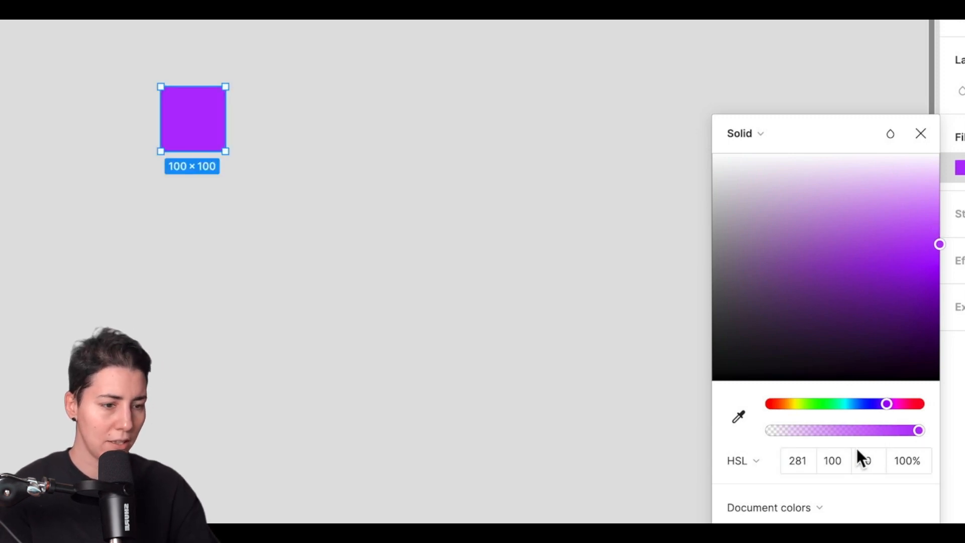
{"action": "left_click", "coordinate": [920, 140]}
Duplicate the purple square directly below itself and set the copy's fill lightness to 70.
{"action": "left_click_drag", "start_coordinate": [221, 125], "coordinate": [213, 189]}
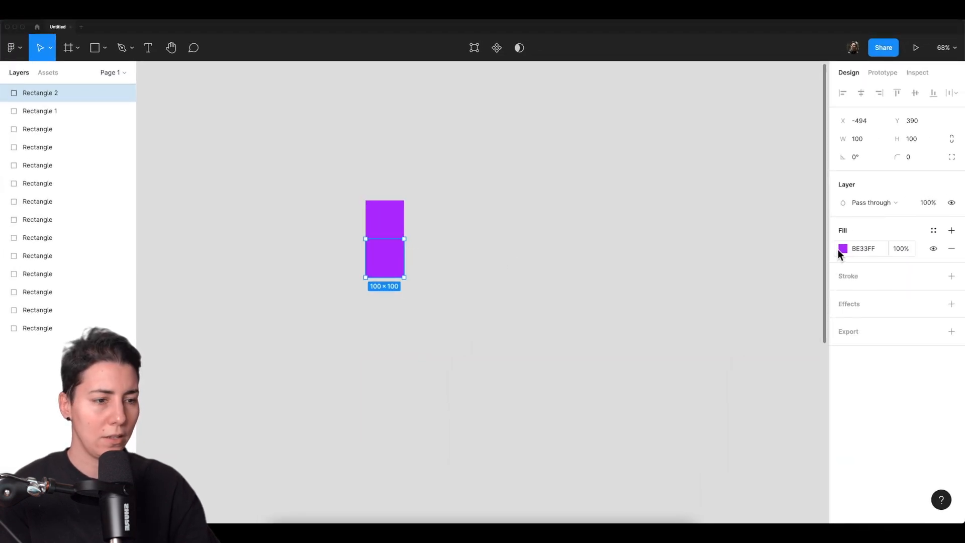
{"action": "left_click", "coordinate": [842, 249]}
{"action": "left_click", "coordinate": [788, 422]}
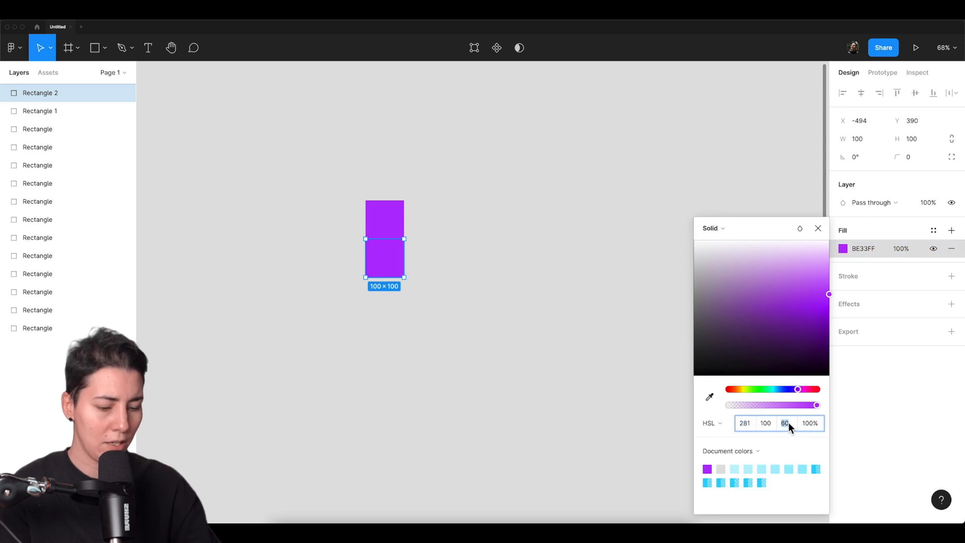
{"action": "key", "text": "shift+Up"}
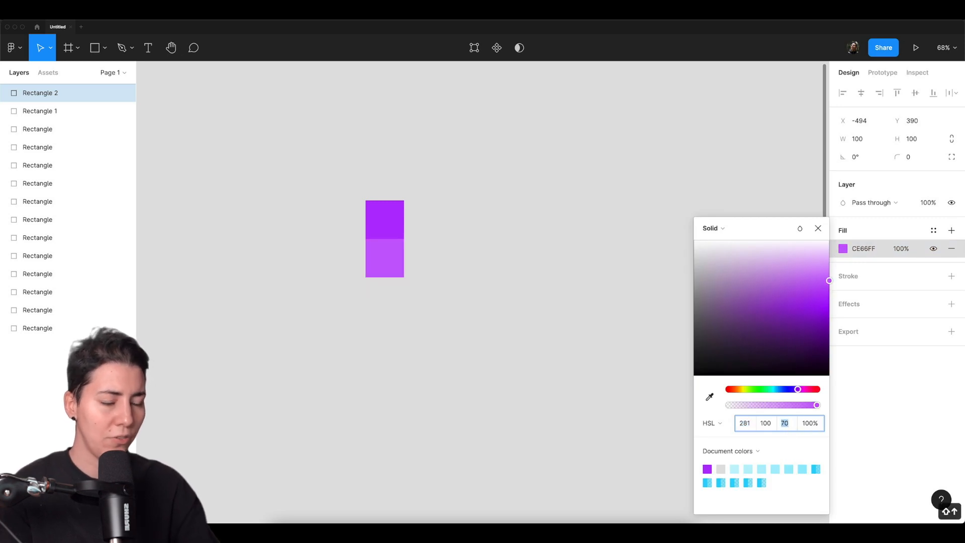
{"action": "left_click", "coordinate": [523, 332]}
Duplicate the second square directly below it and raise the new copy's fill lightness to 80.
{"action": "left_click_drag", "start_coordinate": [393, 273], "coordinate": [394, 312]}
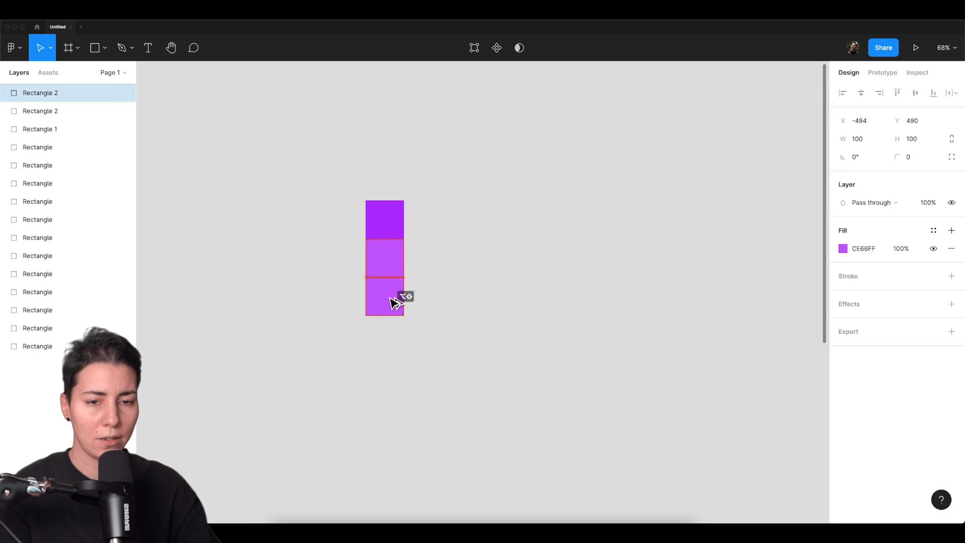
{"action": "left_click", "coordinate": [843, 248]}
{"action": "left_click", "coordinate": [788, 422]}
{"action": "key", "text": "shift+Up"}
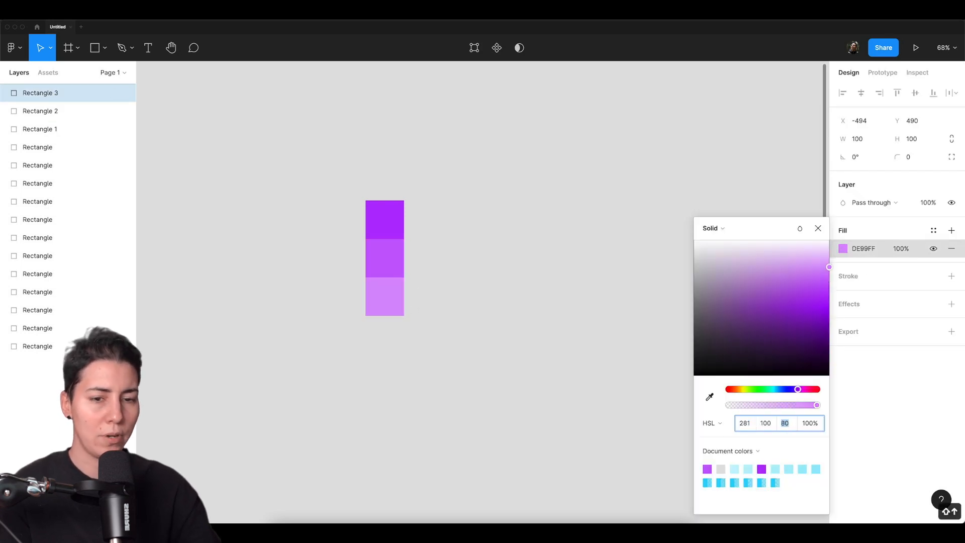
Add a fourth square directly below by duplicating the third, set its fill lightness to 90, and deselect it.
{"action": "left_click_drag", "start_coordinate": [387, 295], "coordinate": [390, 334]}
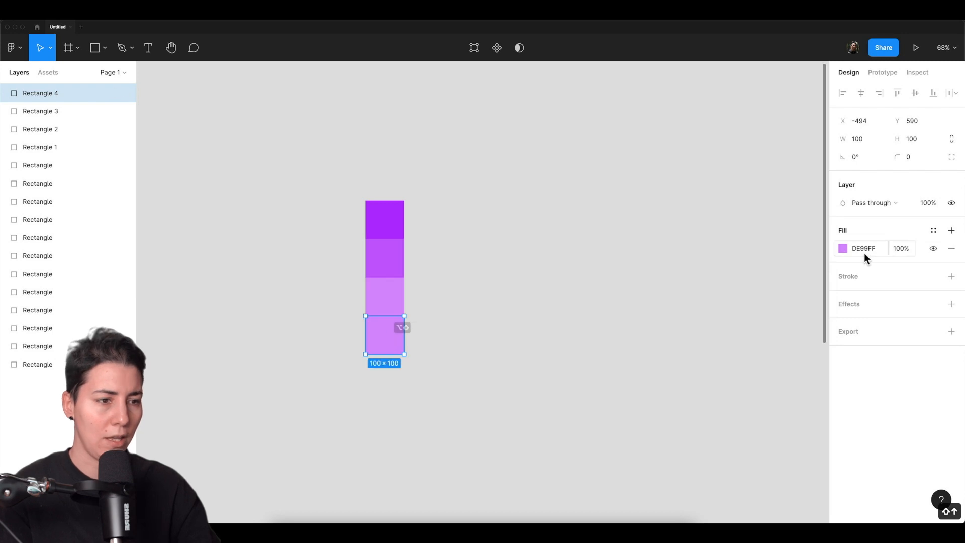
{"action": "left_click", "coordinate": [843, 248]}
{"action": "left_click", "coordinate": [785, 422]}
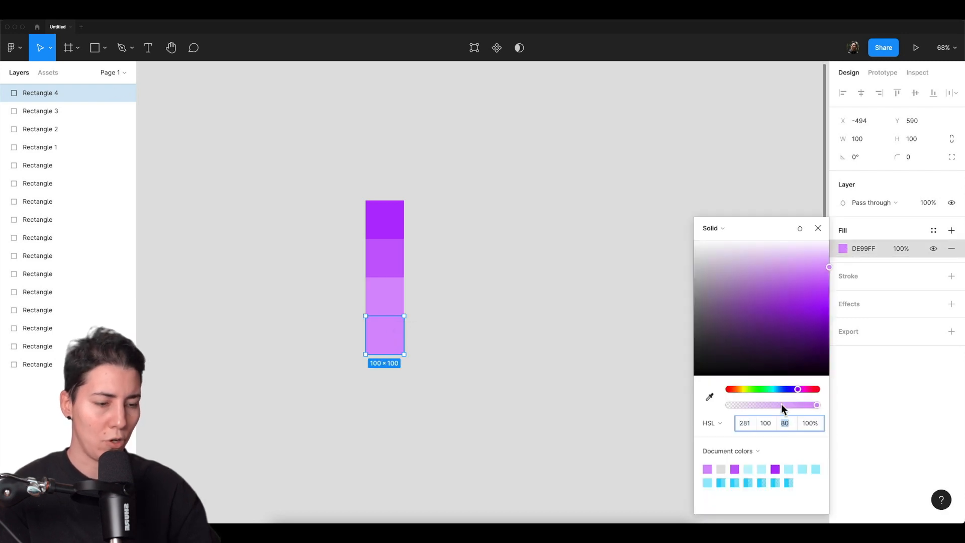
{"action": "key", "text": "shift+Up"}
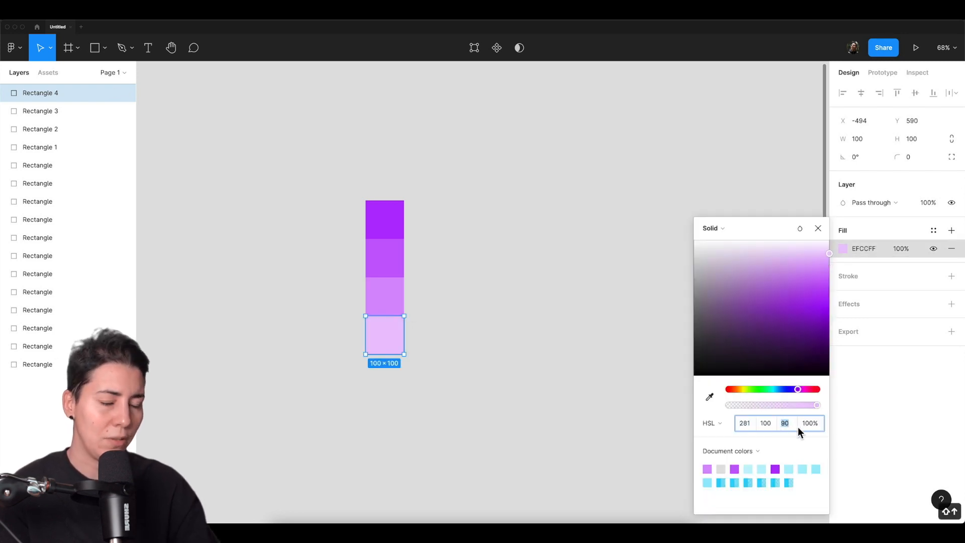
{"action": "left_click", "coordinate": [818, 229]}
{"action": "left_click", "coordinate": [541, 299]}
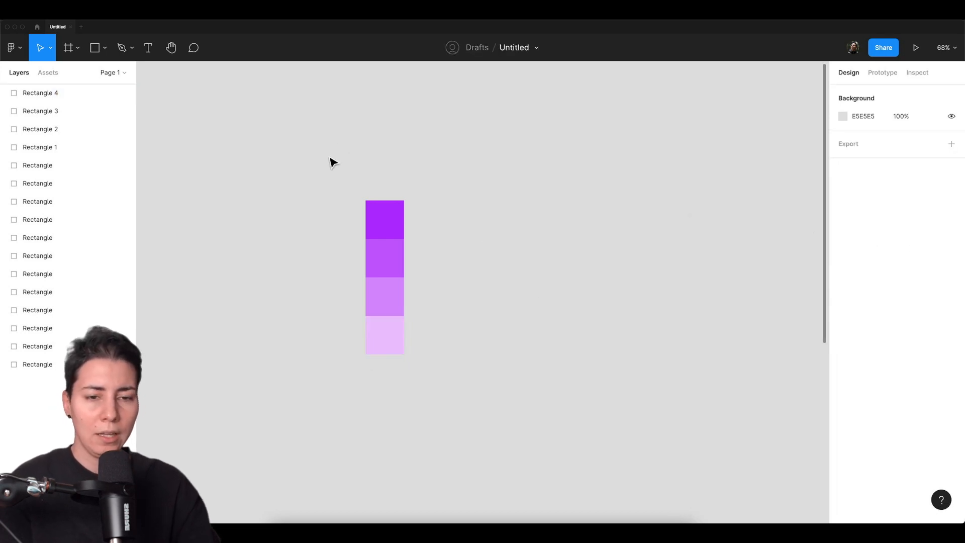
Select all four purple squares and sort their layers by Y position with the Sort Layers plugin.
{"action": "left_click_drag", "start_coordinate": [330, 159], "coordinate": [402, 347]}
{"action": "key", "text": "super+slash"}
{"action": "key", "text": "Down"}
{"action": "key", "text": "Down"}
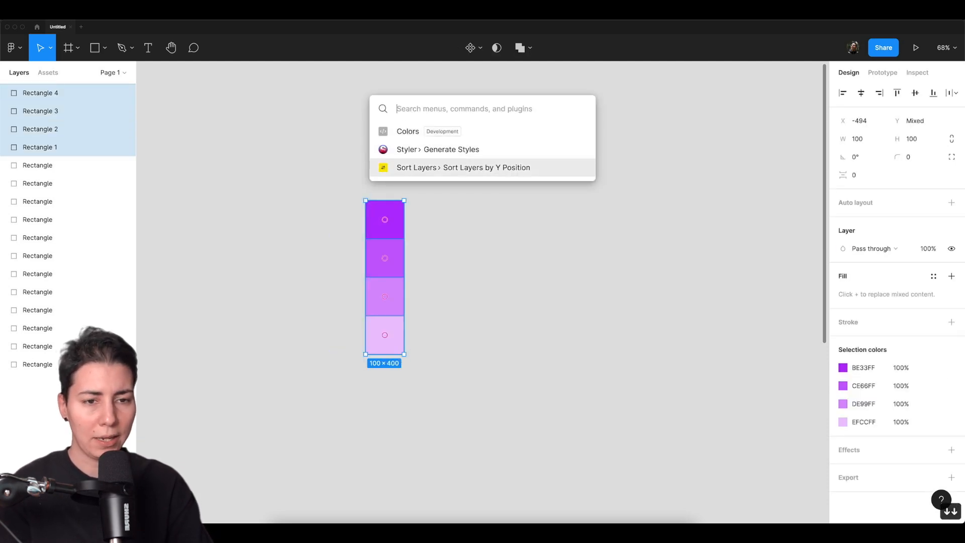
{"action": "key", "text": "Return"}
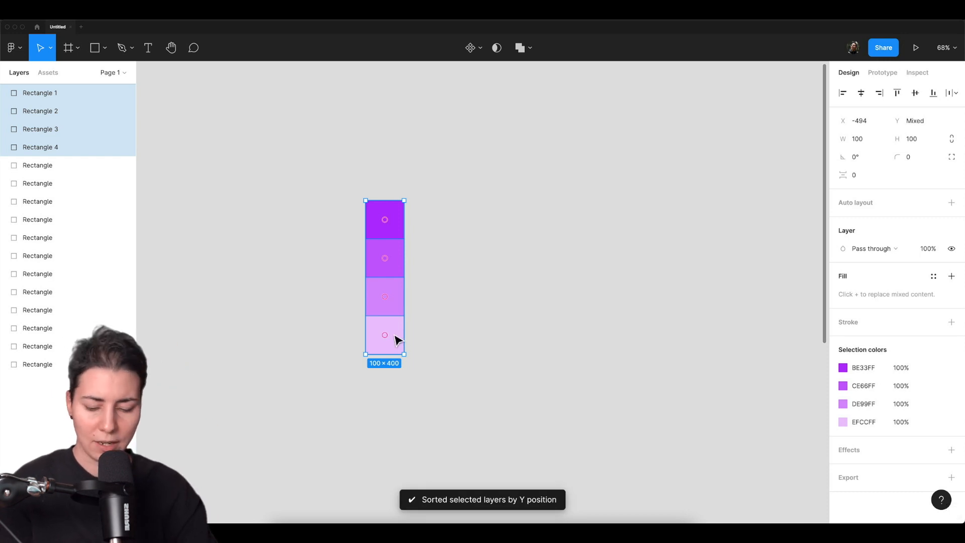
Batch rename the four selected layers with the descending pattern "Light / Purple $N0", giving Purple 40 down to Purple 10.
{"action": "key", "text": "super+r"}
{"action": "type", "text": "Ligh"}
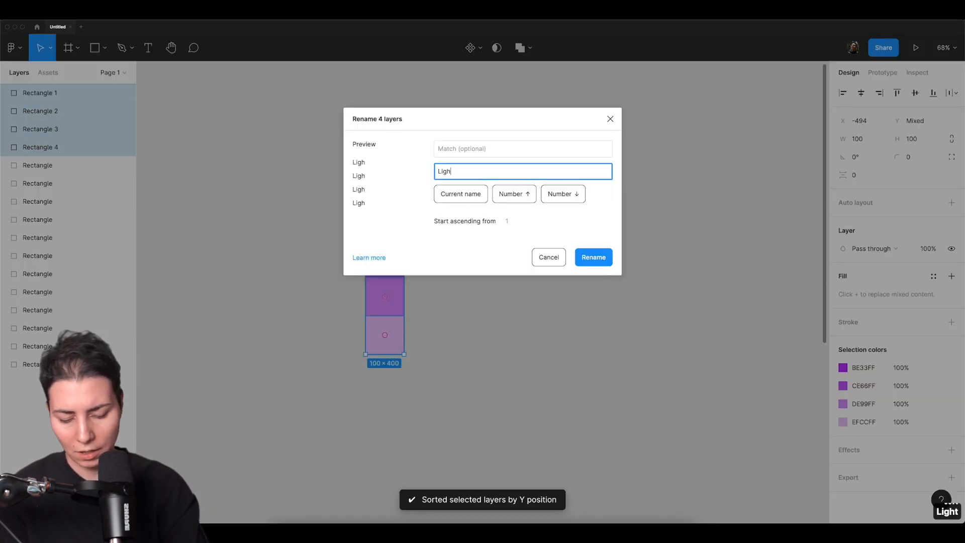
{"action": "type", "text": "t / Purple"}
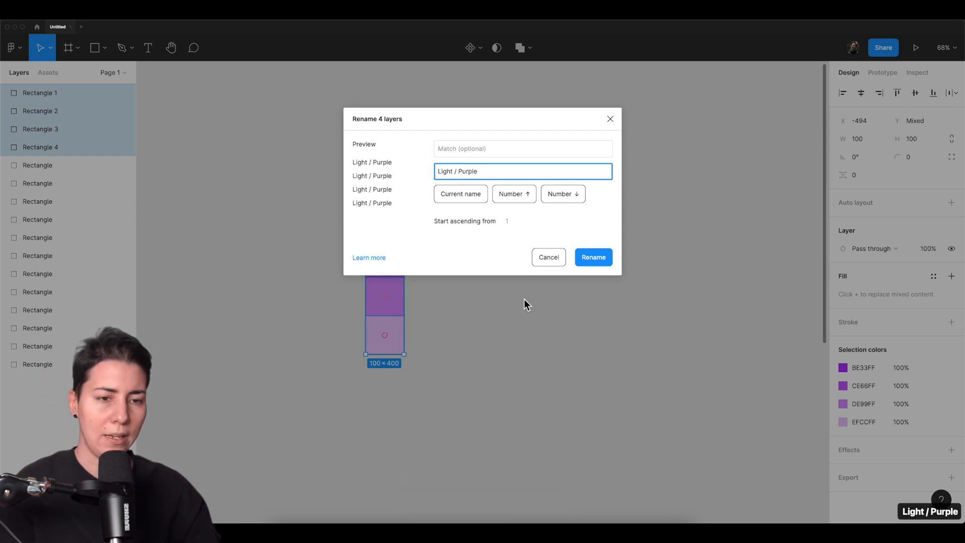
{"action": "left_click", "coordinate": [555, 197]}
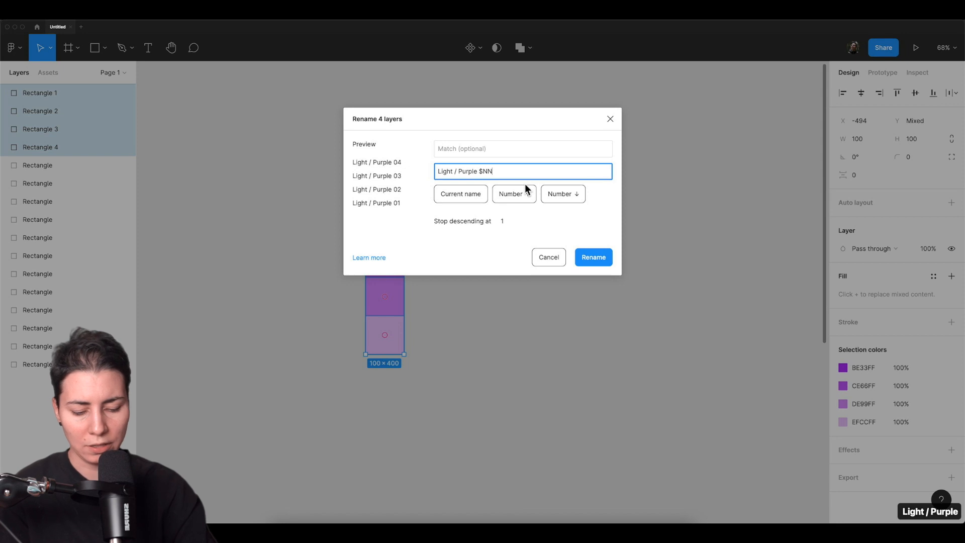
{"action": "key", "text": "BackSpace"}
{"action": "type", "text": "0"}
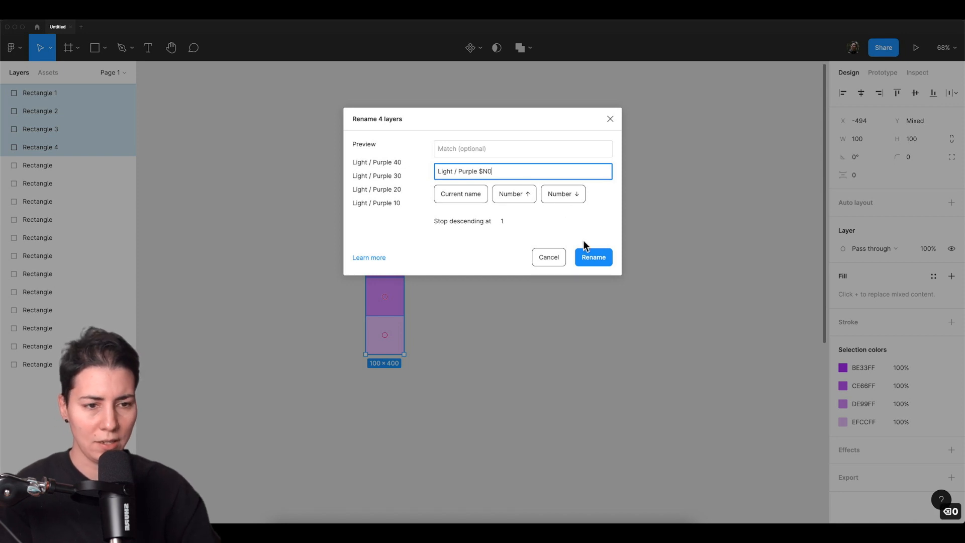
{"action": "left_click", "coordinate": [594, 257]}
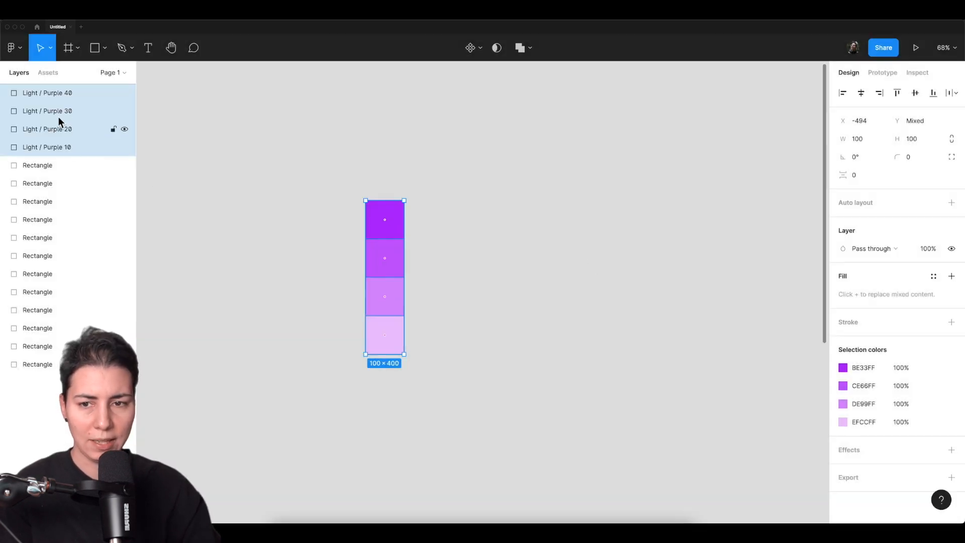
{"action": "left_click", "coordinate": [329, 153]}
{"action": "left_click_drag", "start_coordinate": [312, 149], "coordinate": [437, 362]}
{"action": "left_click", "coordinate": [437, 363]}
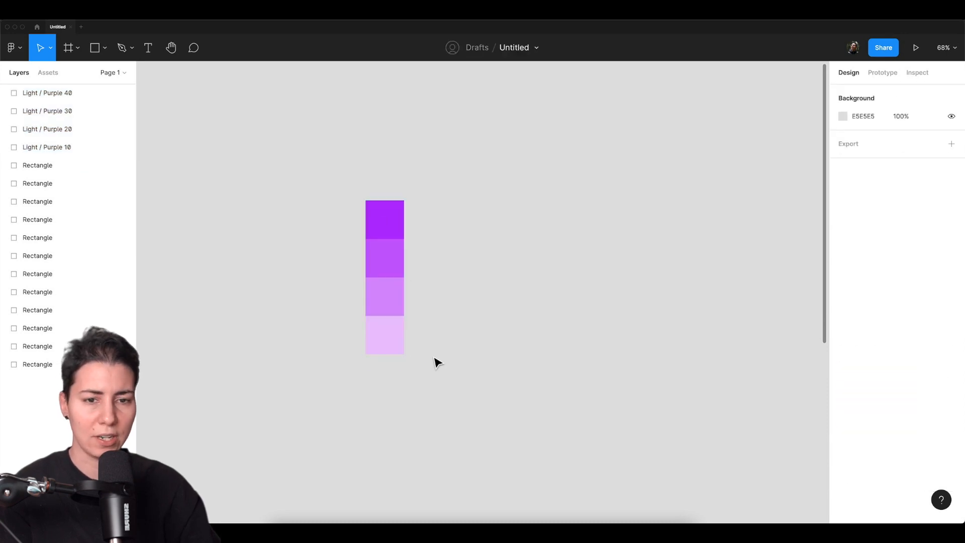
{"action": "left_click", "coordinate": [403, 233]}
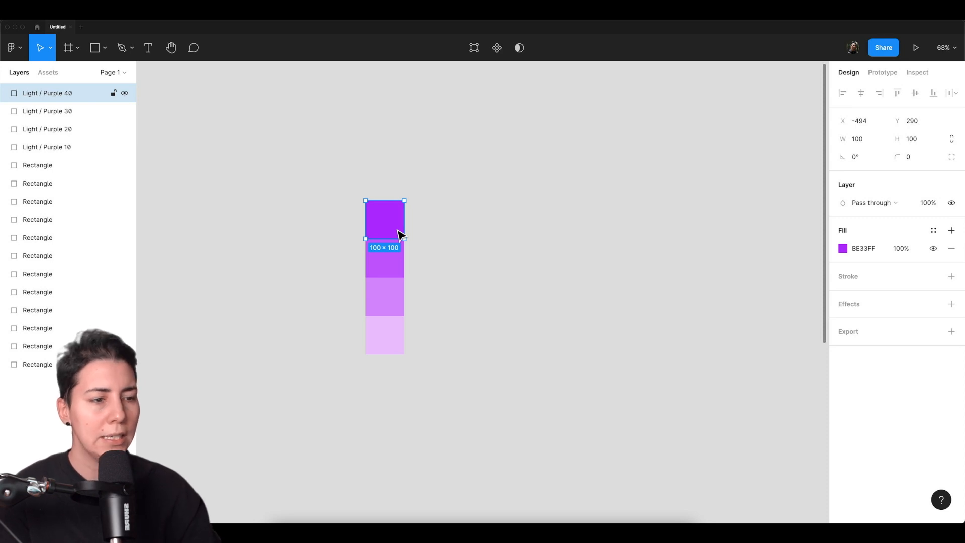
Generate colour styles from all four purple squares with the Styler plugin and clear the selection.
{"action": "left_click_drag", "start_coordinate": [346, 178], "coordinate": [448, 426]}
{"action": "key", "text": "super+slash"}
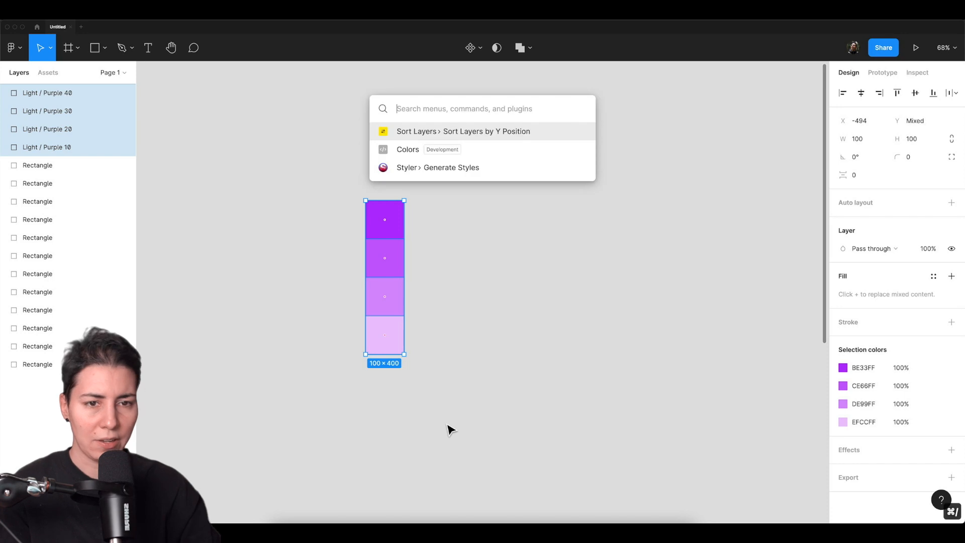
{"action": "key", "text": "Return"}
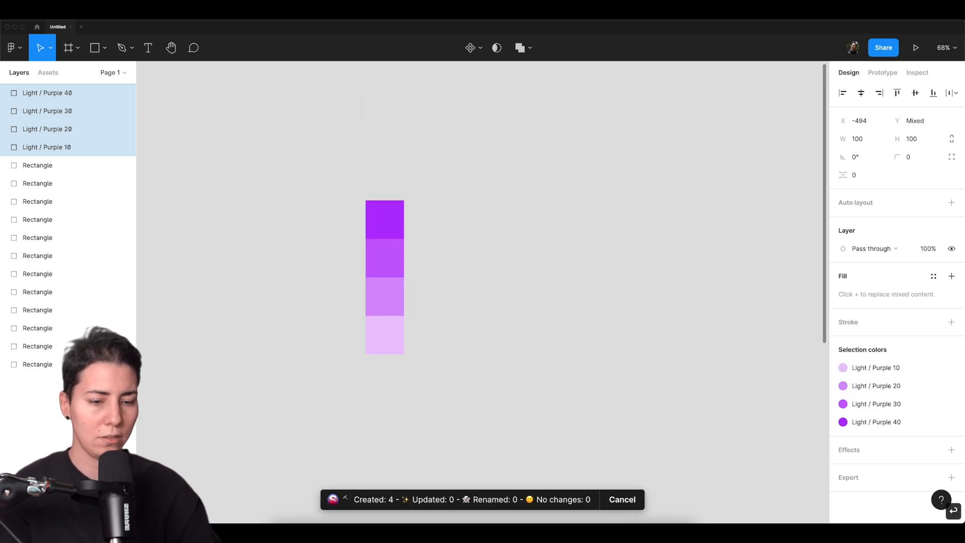
{"action": "left_click", "coordinate": [556, 344]}
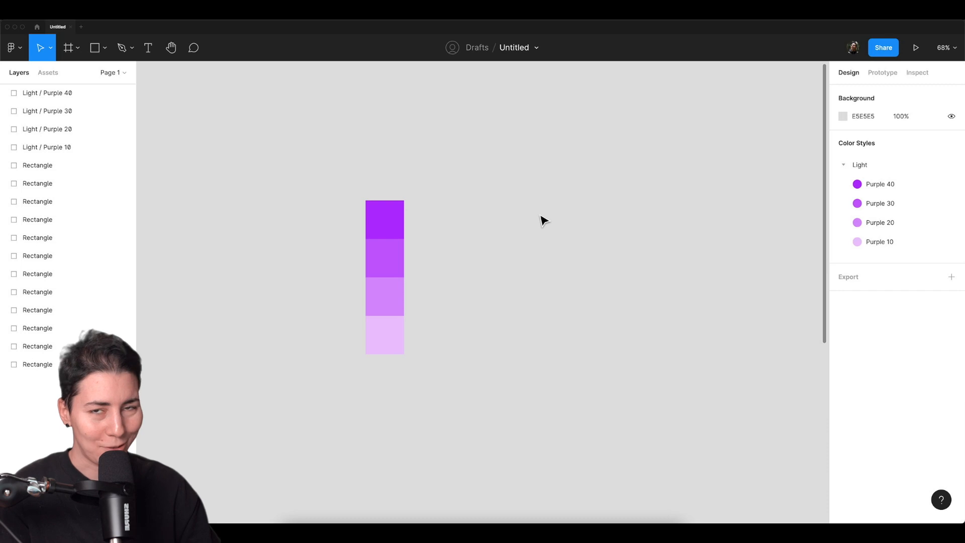
Place a 100 × 100 square on the canvas beside the purple column, aligned with its top edge.
{"action": "left_click_drag", "start_coordinate": [577, 224], "coordinate": [501, 209]}
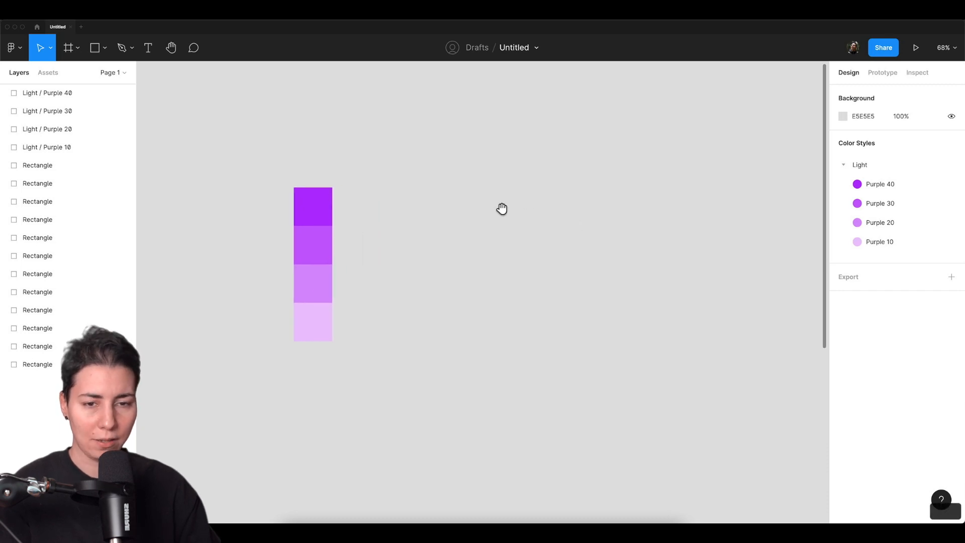
{"action": "key", "text": "r"}
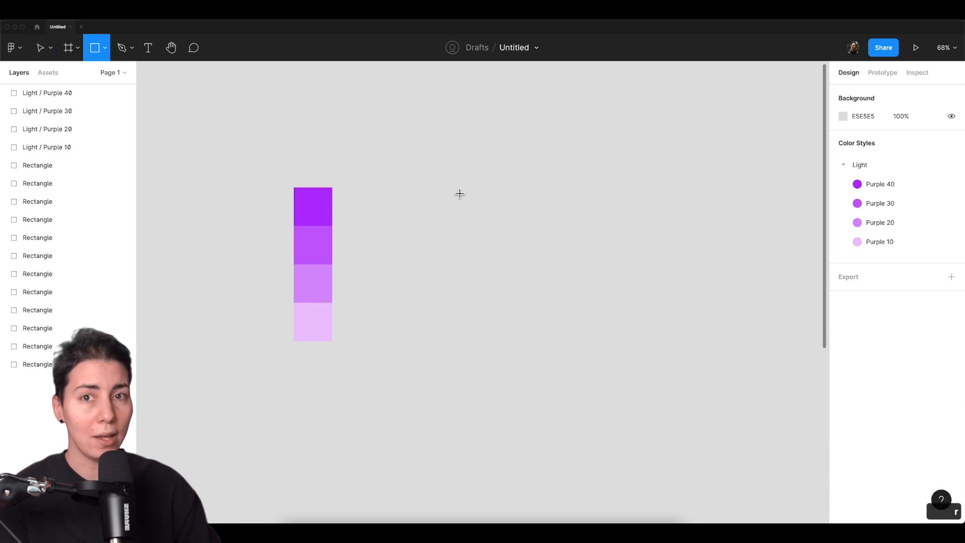
{"action": "left_click", "coordinate": [474, 192]}
{"action": "left_click_drag", "start_coordinate": [478, 201], "coordinate": [481, 216]}
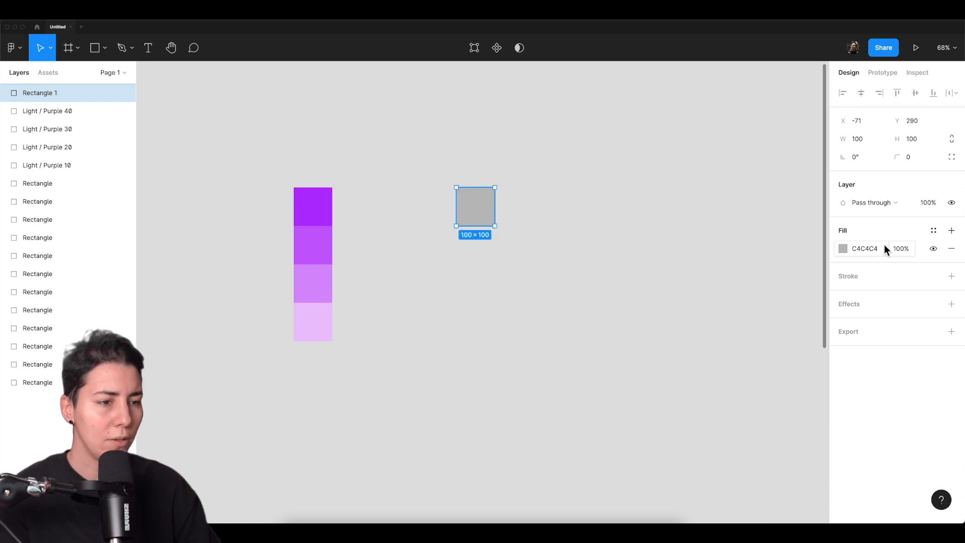
Change the new square's solid fill to bright blue 2864FF.
{"action": "left_click", "coordinate": [843, 248]}
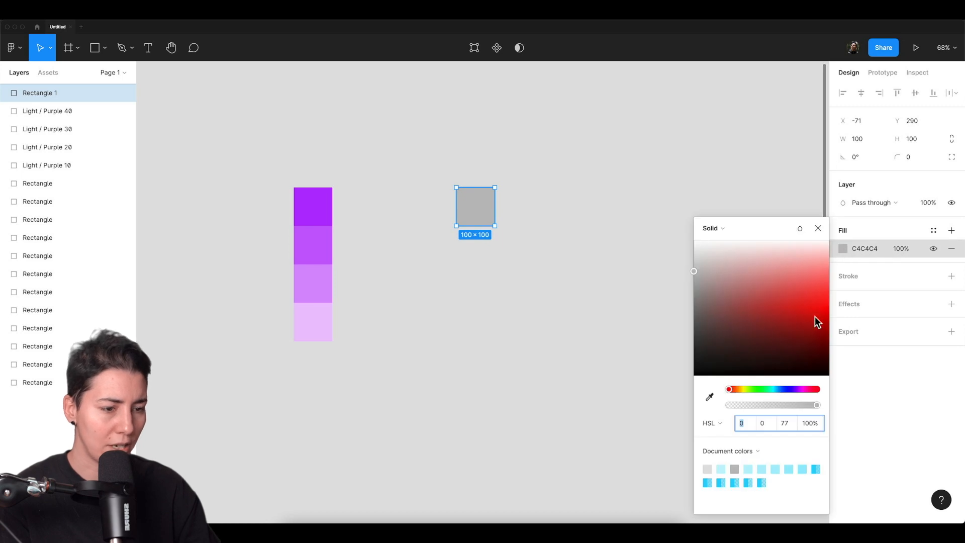
{"action": "left_click_drag", "start_coordinate": [796, 392], "coordinate": [785, 390]}
{"action": "left_click_drag", "start_coordinate": [812, 322], "coordinate": [846, 295]}
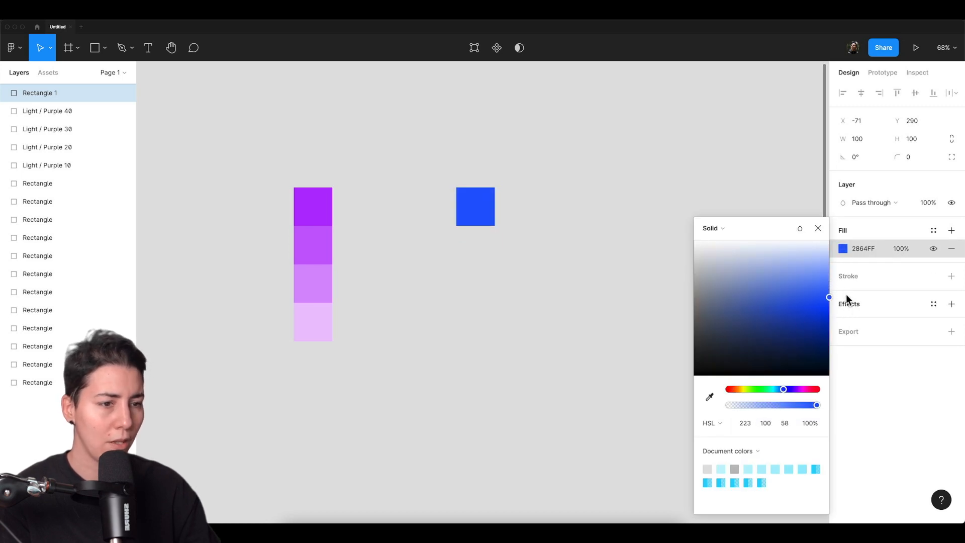
{"action": "left_click", "coordinate": [817, 231]}
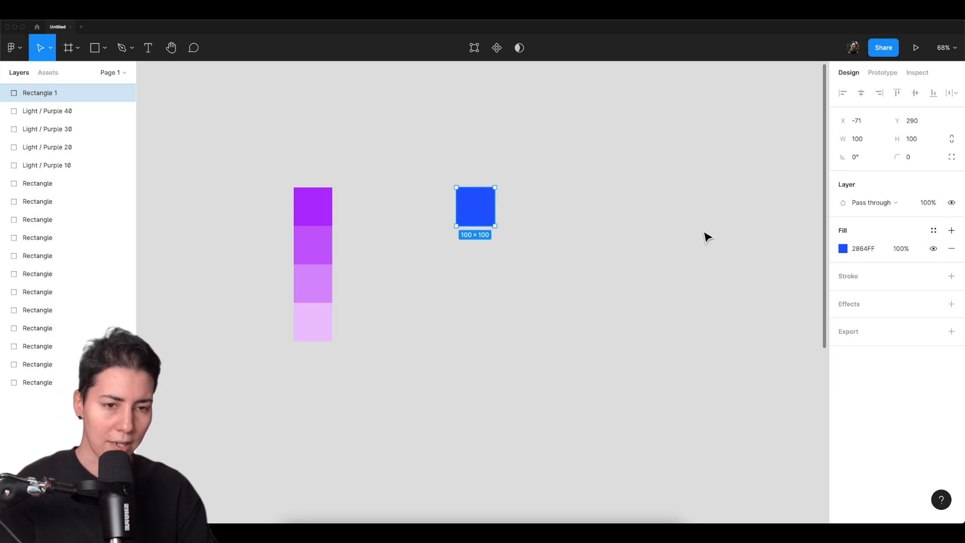
Generate light and dark scales from the blue square with the Colors plugin, using range 10 and minimum dark-mode opacity 40.
{"action": "key", "text": "super+slash"}
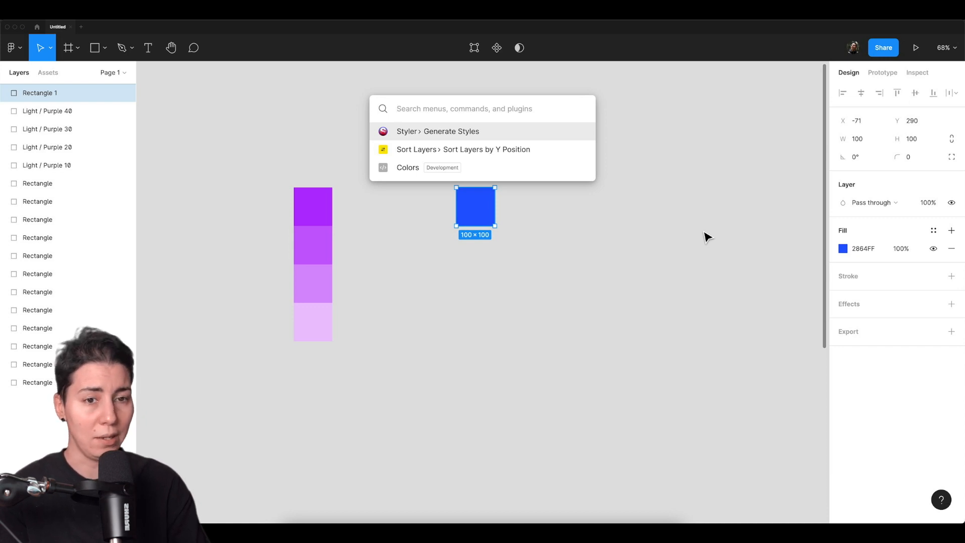
{"action": "key", "text": "Down"}
{"action": "key", "text": "Down"}
{"action": "key", "text": "Return"}
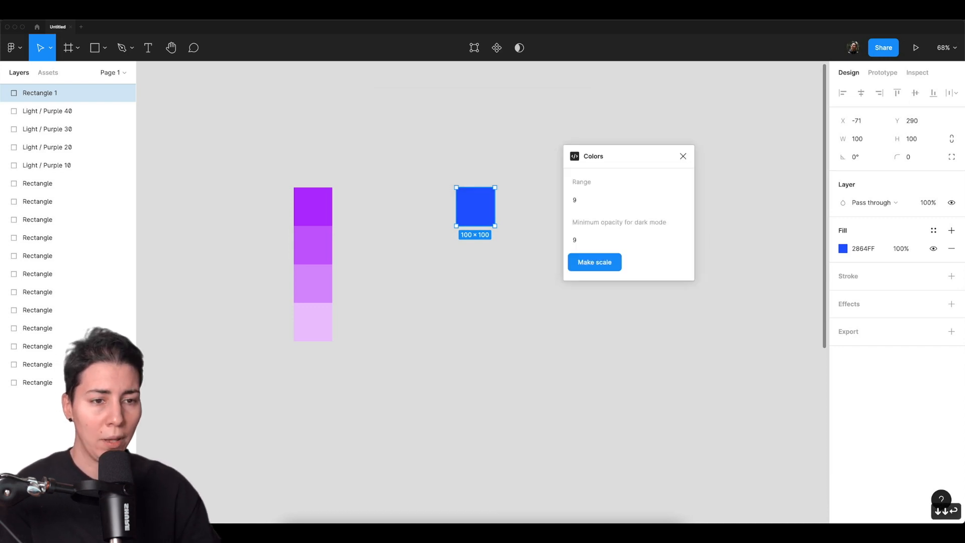
{"action": "left_click", "coordinate": [607, 203]}
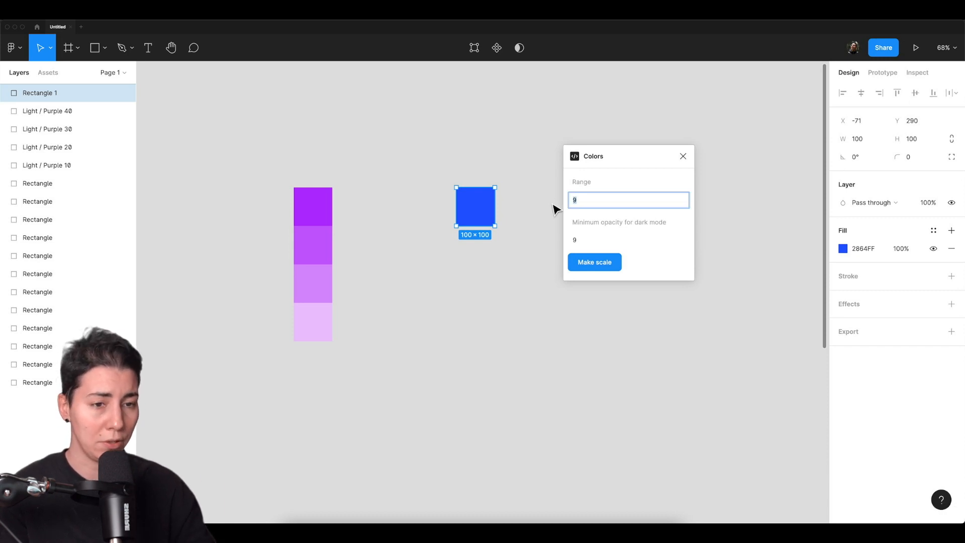
{"action": "type", "text": "10"}
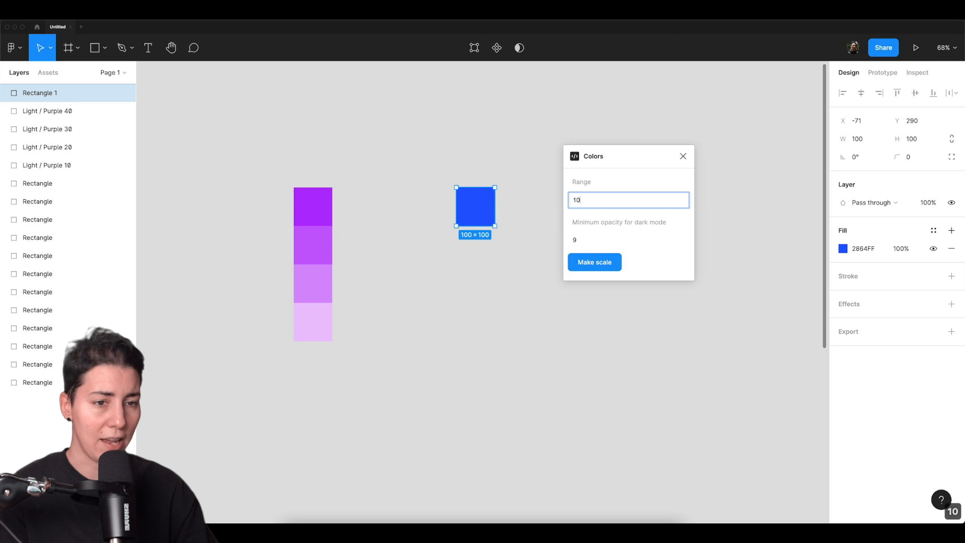
{"action": "key", "text": "Tab"}
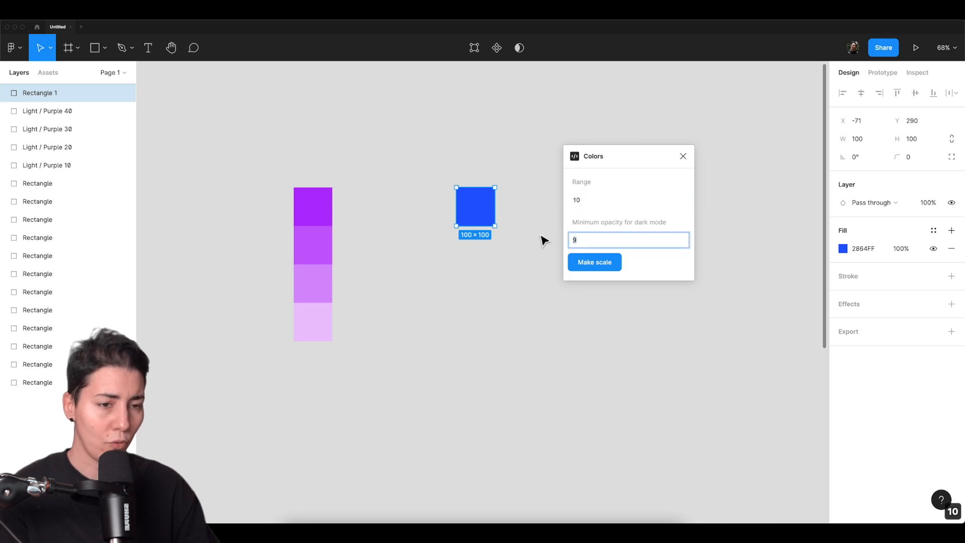
{"action": "type", "text": "40"}
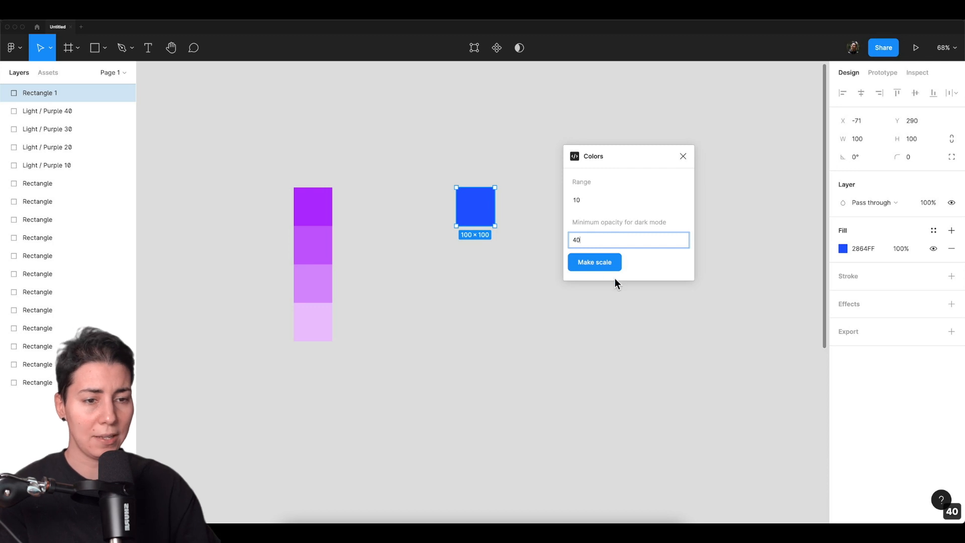
{"action": "left_click", "coordinate": [605, 264]}
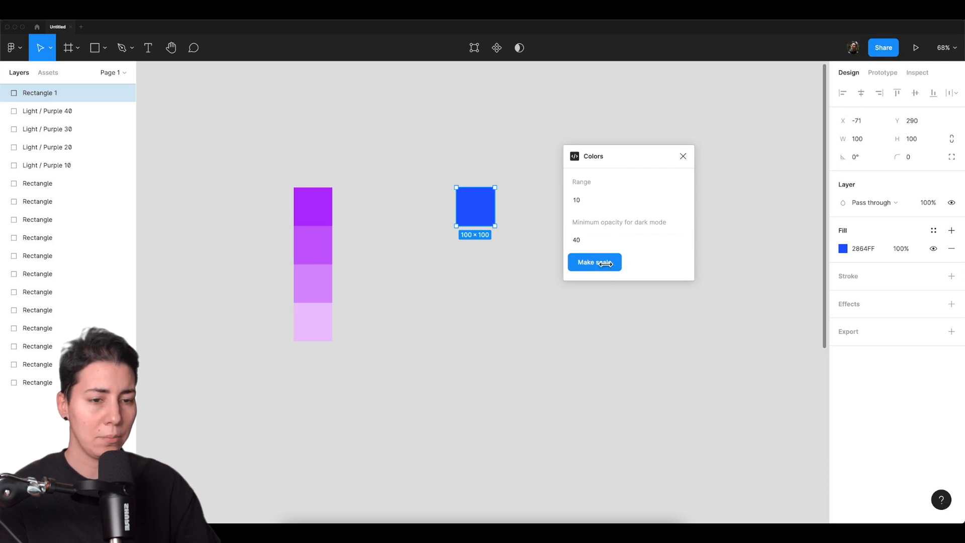
{"action": "left_click", "coordinate": [596, 244]}
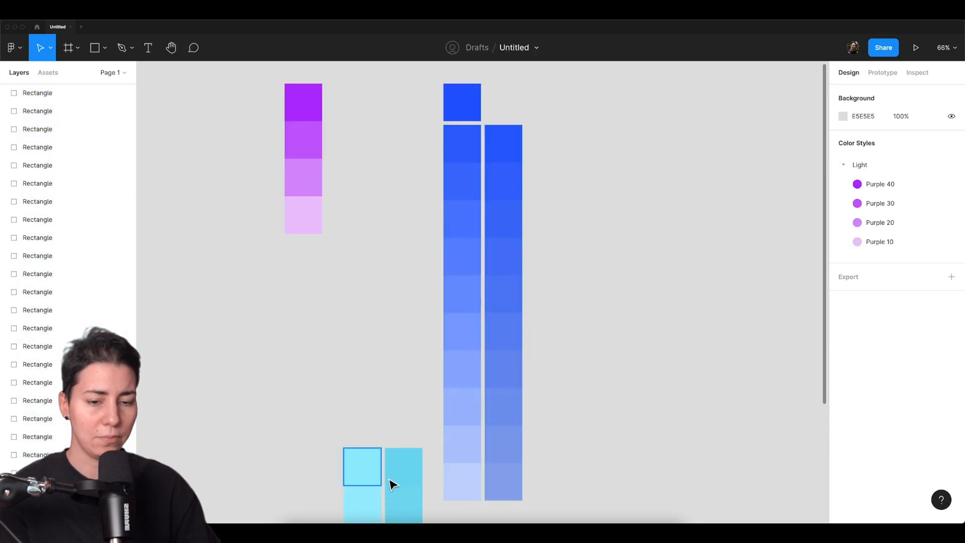
Delete all the leftover cyan squares below the purple column.
{"action": "left_click_drag", "start_coordinate": [363, 251], "coordinate": [320, 69]}
{"action": "left_click_drag", "start_coordinate": [260, 241], "coordinate": [405, 493]}
{"action": "key", "text": "Delete"}
{"action": "left_click_drag", "start_coordinate": [323, 149], "coordinate": [307, 326]}
{"action": "scroll", "coordinate": [308, 327], "scroll_direction": "down", "scroll_amount": 1}
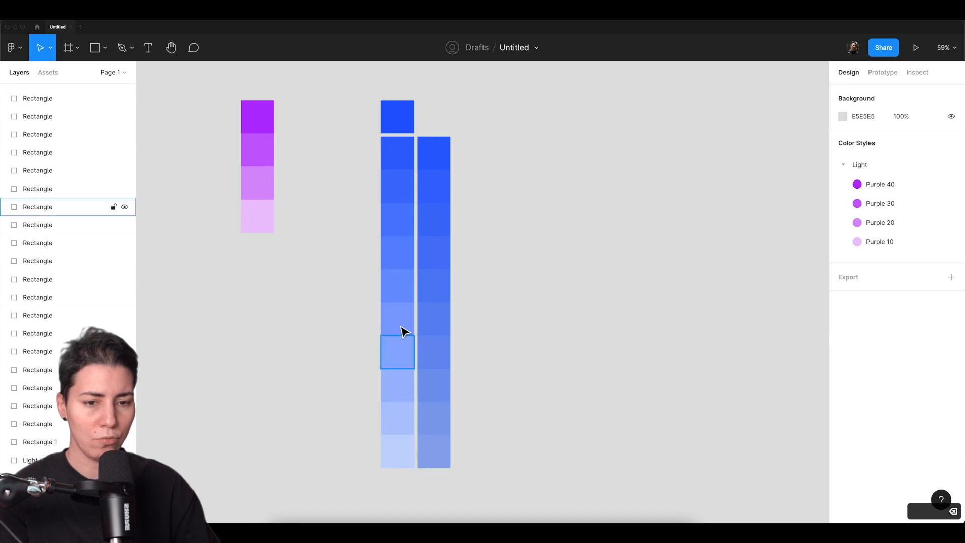
Inspect the fill opacity of successive squares down the dark-mode blue column.
{"action": "left_click", "coordinate": [439, 162]}
{"action": "left_click", "coordinate": [440, 254]}
{"action": "left_click", "coordinate": [433, 319]}
{"action": "left_click", "coordinate": [436, 360]}
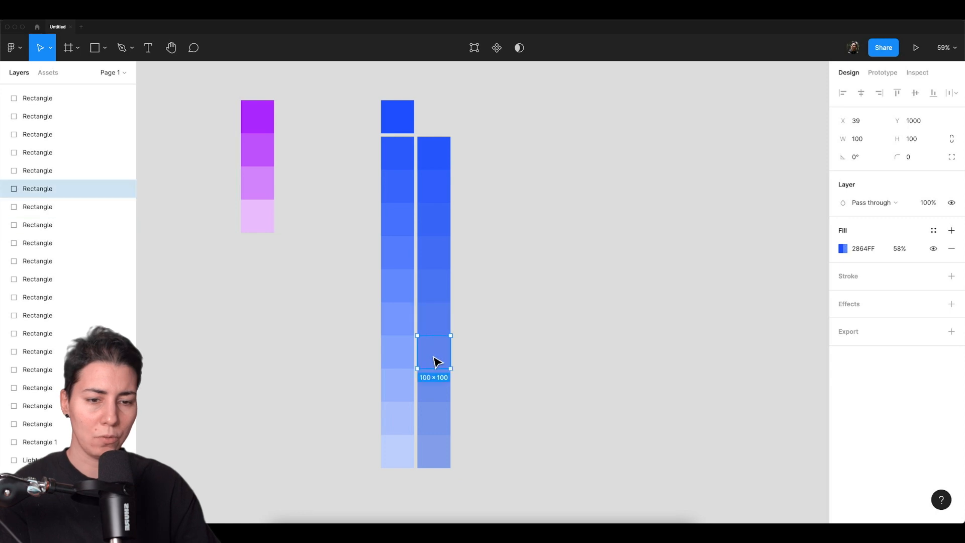
{"action": "left_click", "coordinate": [443, 385]}
{"action": "left_click", "coordinate": [440, 419]}
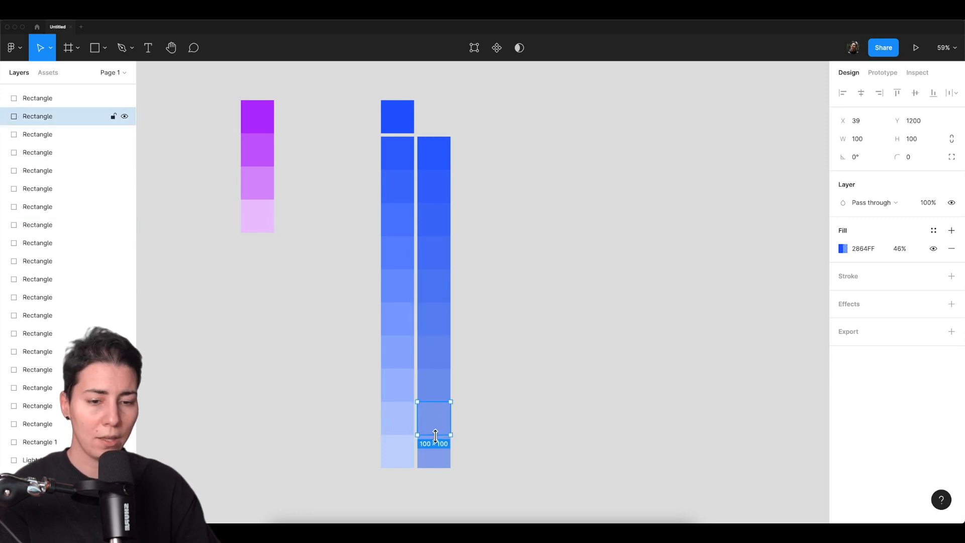
{"action": "left_click", "coordinate": [436, 451]}
Sort the layers of the light blue column and of the dark-mode column by Y position with the Sort Layers plugin.
{"action": "left_click_drag", "start_coordinate": [342, 105], "coordinate": [404, 495]}
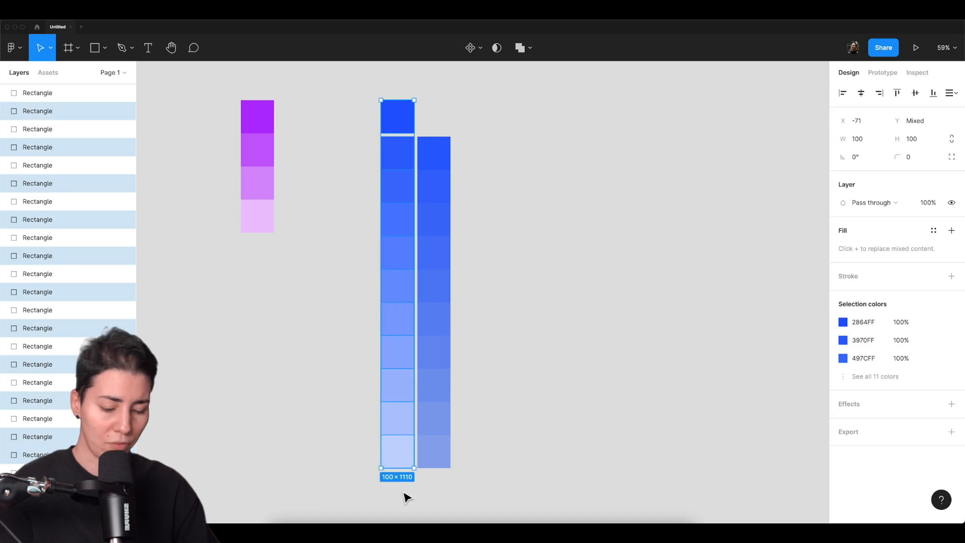
{"action": "key", "text": "super+slash"}
{"action": "key", "text": "Down"}
{"action": "key", "text": "Down"}
{"action": "key", "text": "Return"}
{"action": "left_click_drag", "start_coordinate": [458, 115], "coordinate": [441, 480]}
{"action": "key", "text": "super+slash"}
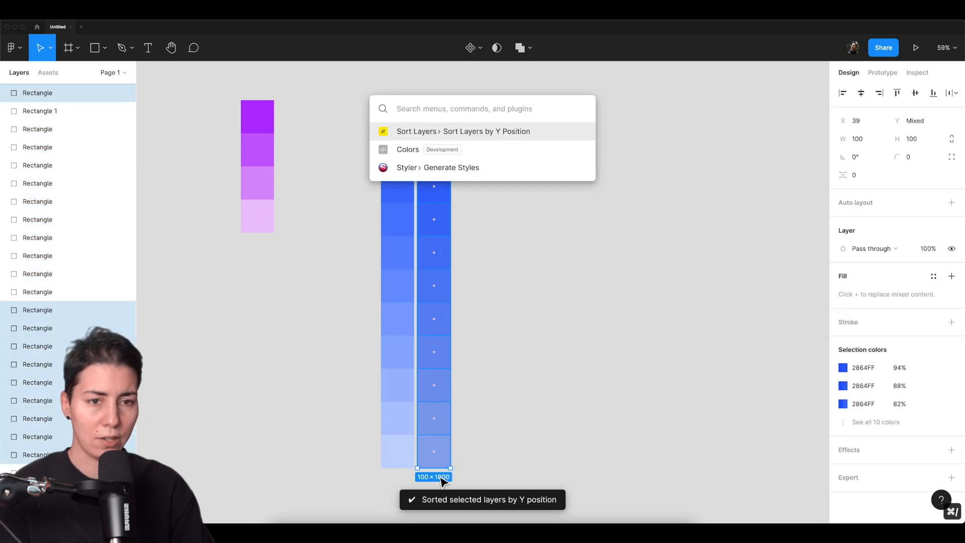
{"action": "key", "text": "Return"}
Batch rename the eleven light-column squares with the descending pattern "Light / Blue $N0", giving Blue 110 down to Blue 10, and deselect them.
{"action": "left_click_drag", "start_coordinate": [352, 101], "coordinate": [412, 478]}
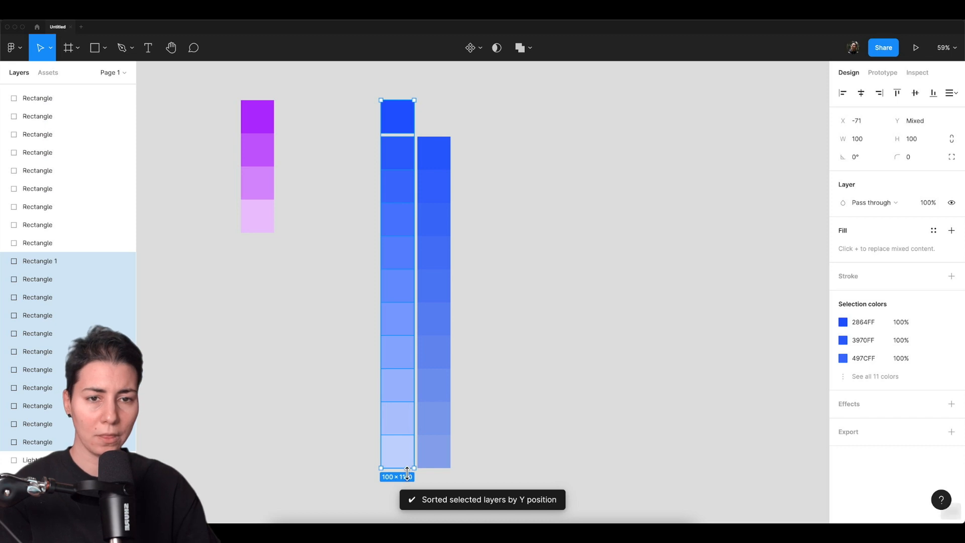
{"action": "key", "text": "super+r"}
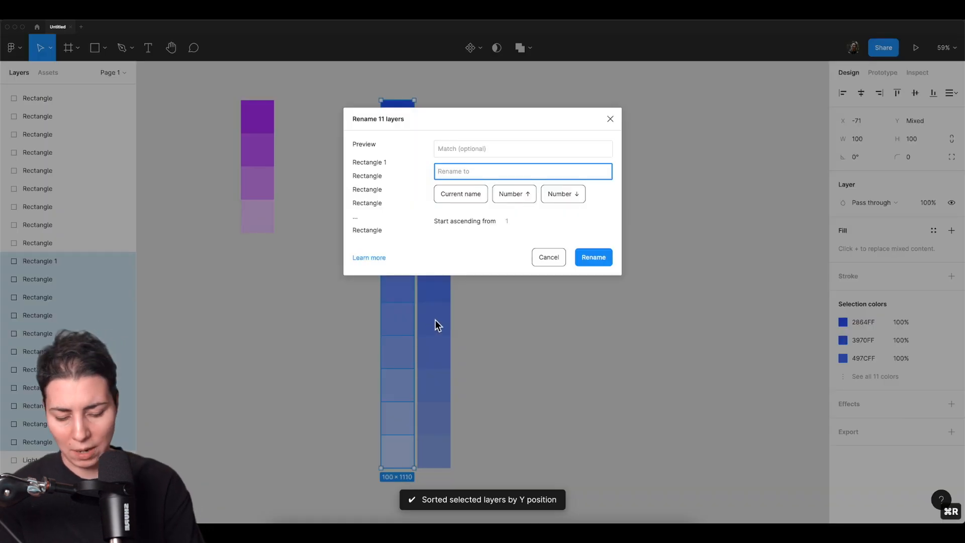
{"action": "type", "text": "Light / Blue"}
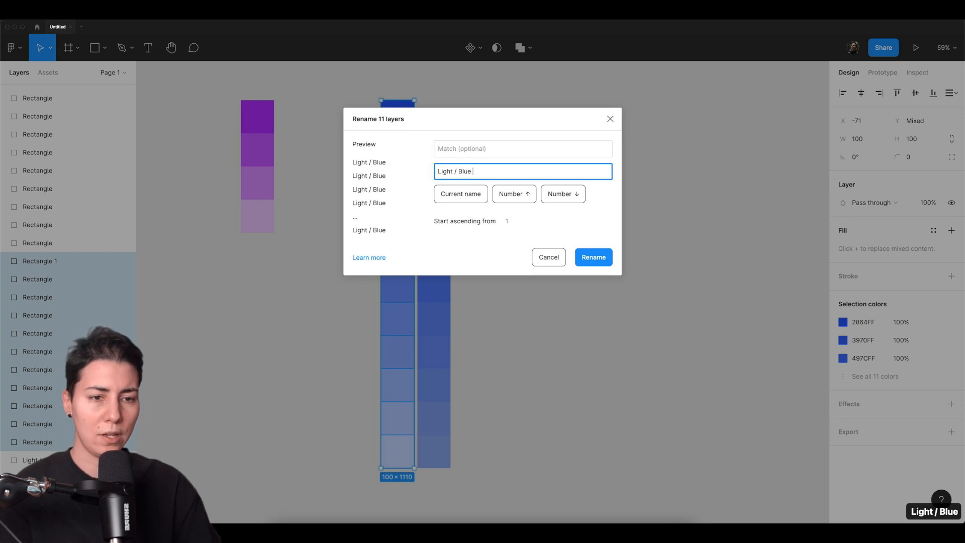
{"action": "left_click", "coordinate": [563, 191]}
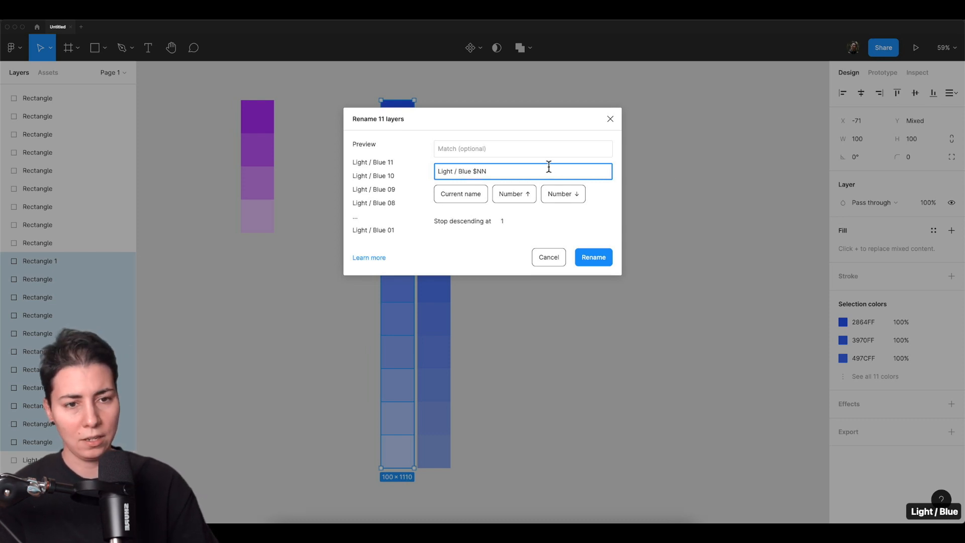
{"action": "key", "text": "BackSpace"}
{"action": "type", "text": "0"}
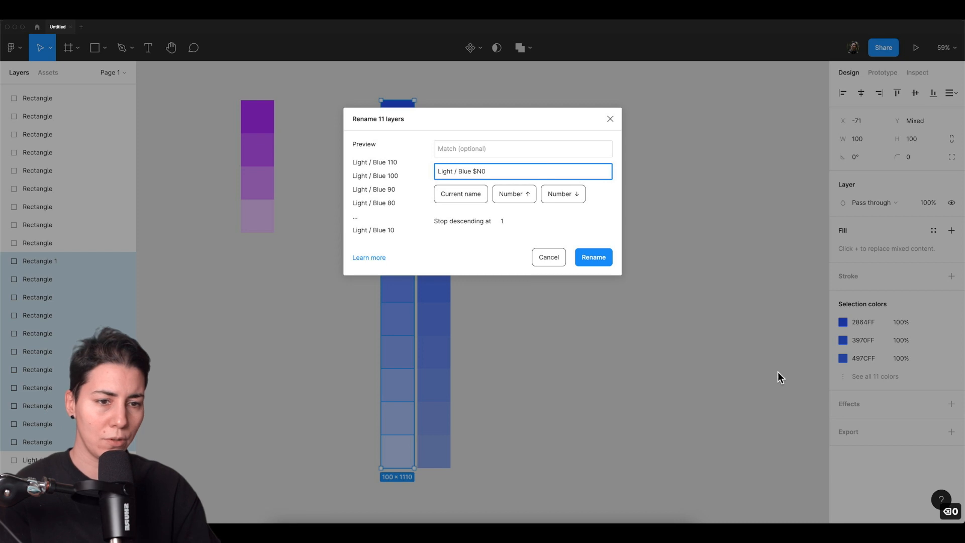
{"action": "left_click", "coordinate": [599, 259]}
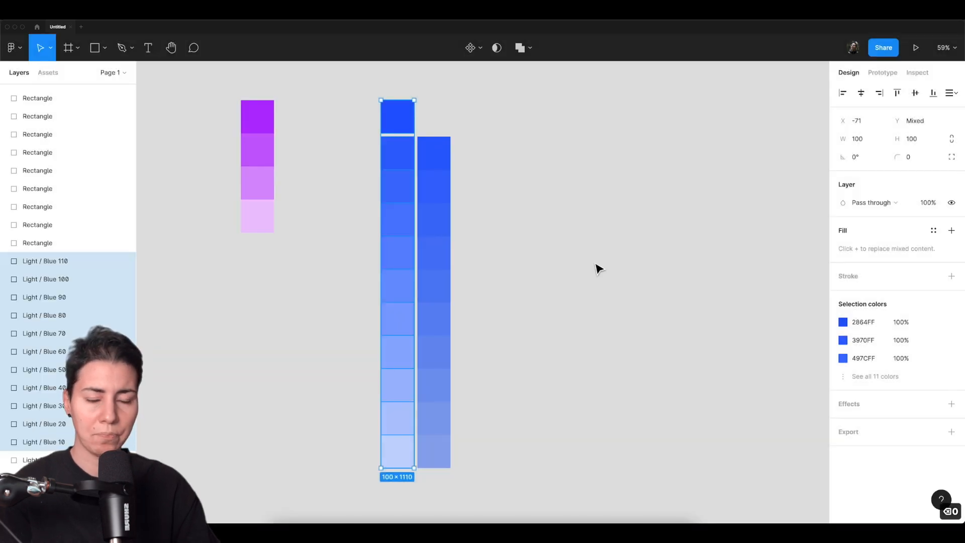
{"action": "left_click", "coordinate": [365, 200]}
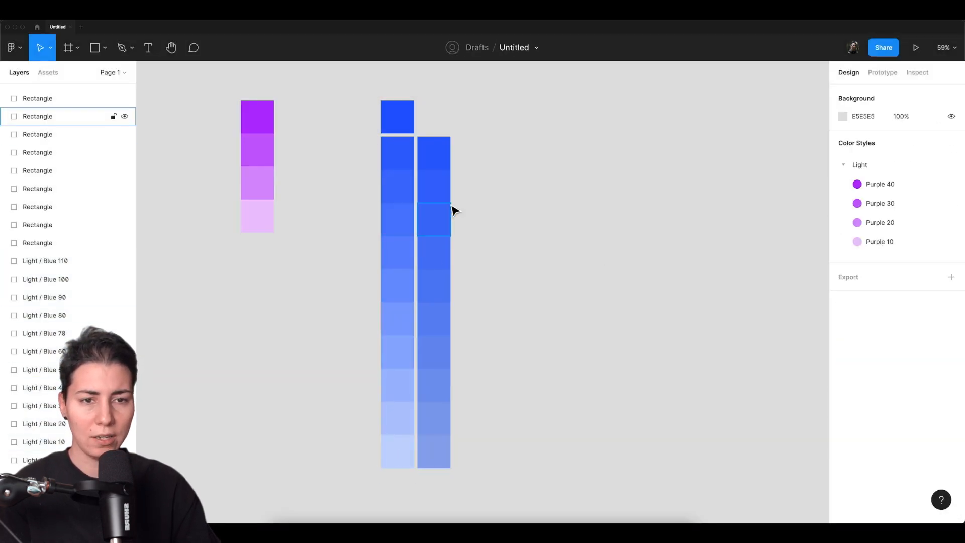
Batch rename the ten dark-mode squares with the descending pattern "Dark / Blue $N0", giving Blue 100 down to Blue 10, and deselect them.
{"action": "left_click_drag", "start_coordinate": [449, 310], "coordinate": [448, 460]}
{"action": "key", "text": "super+r"}
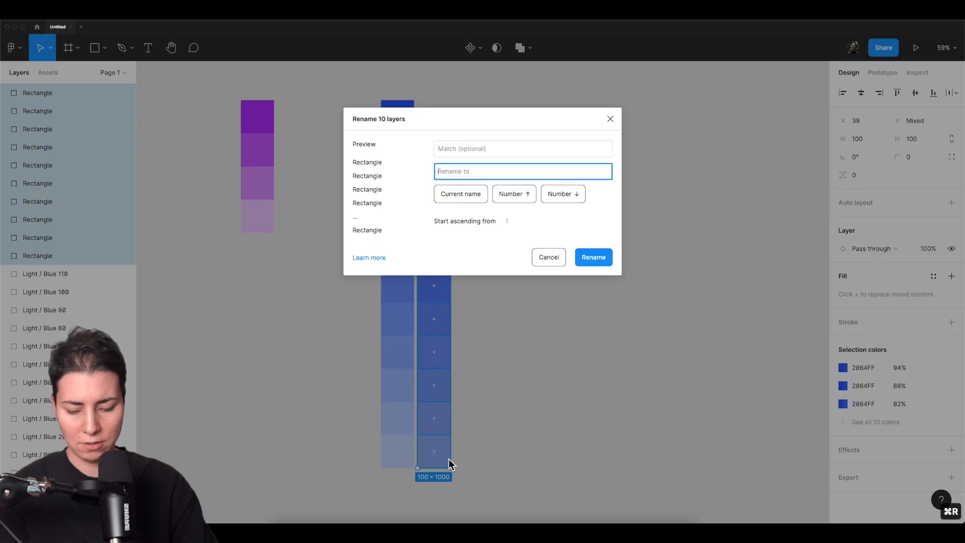
{"action": "type", "text": "Dark /"}
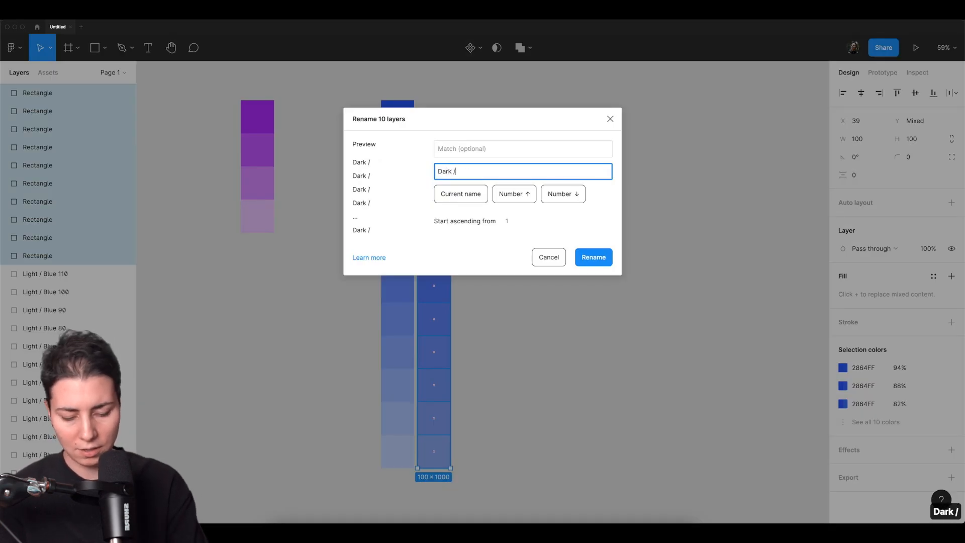
{"action": "type", "text": " Blue"}
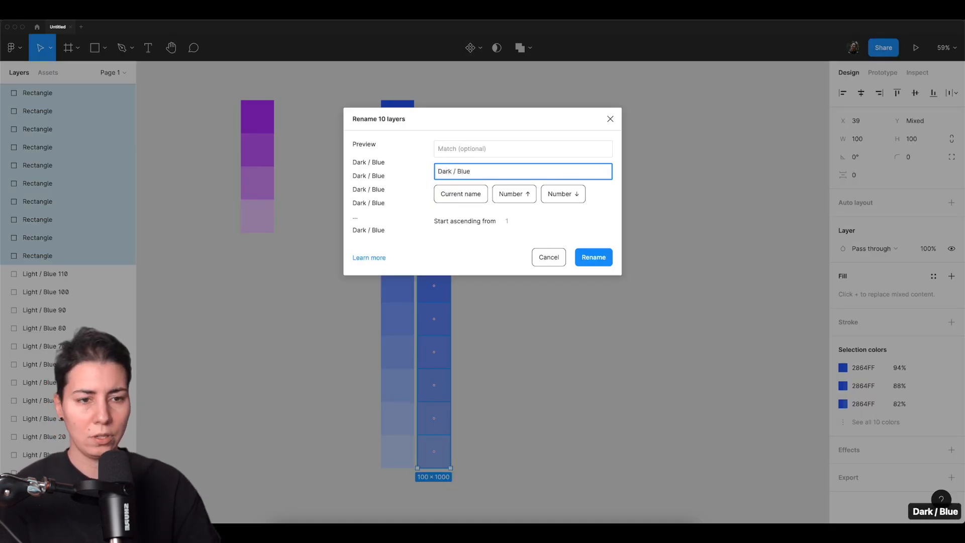
{"action": "left_click", "coordinate": [563, 194]}
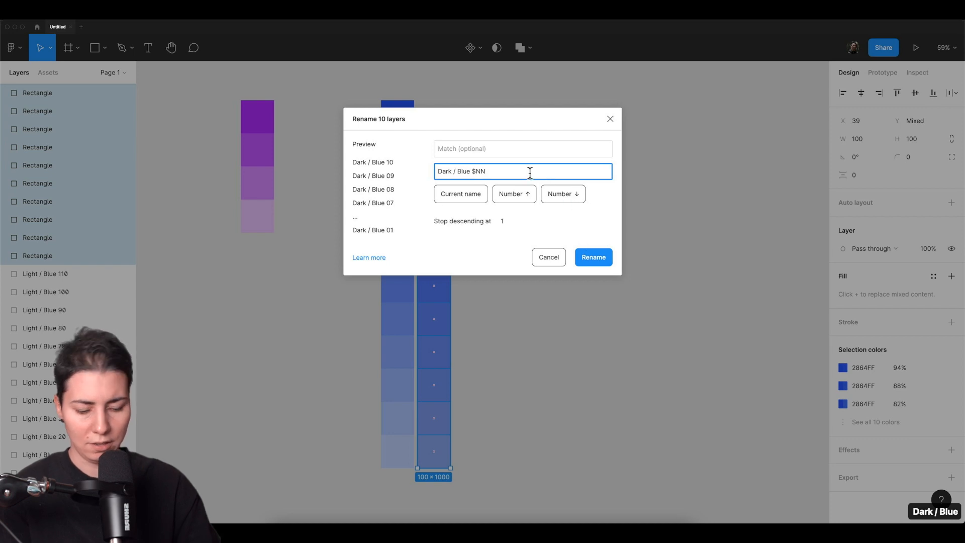
{"action": "key", "text": "BackSpace"}
{"action": "type", "text": "0"}
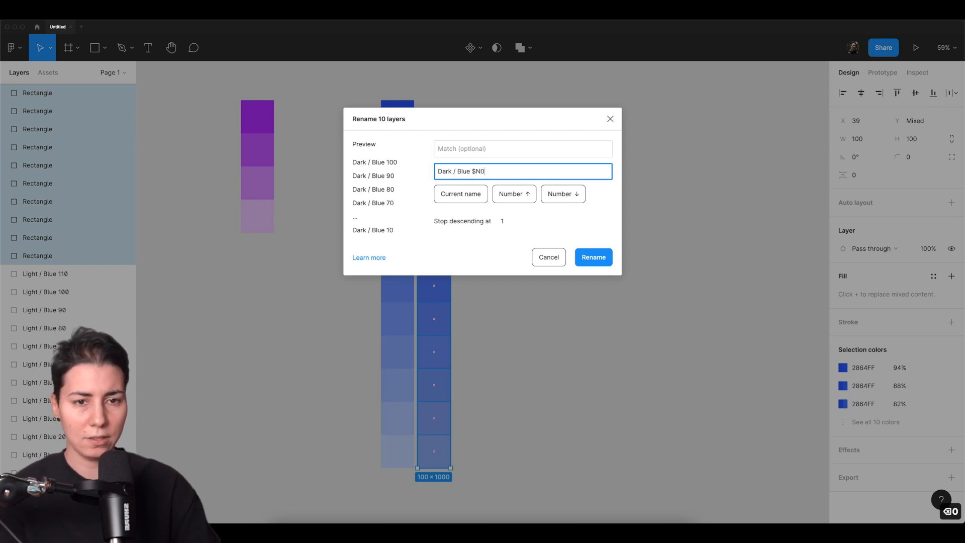
{"action": "left_click", "coordinate": [593, 257]}
{"action": "key", "text": "Escape"}
Generate colour styles from all squares in both blue columns with the Styler plugin and clear the selection.
{"action": "left_click_drag", "start_coordinate": [340, 108], "coordinate": [523, 474]}
{"action": "key", "text": "super+slash"}
{"action": "key", "text": "Down"}
{"action": "key", "text": "Down"}
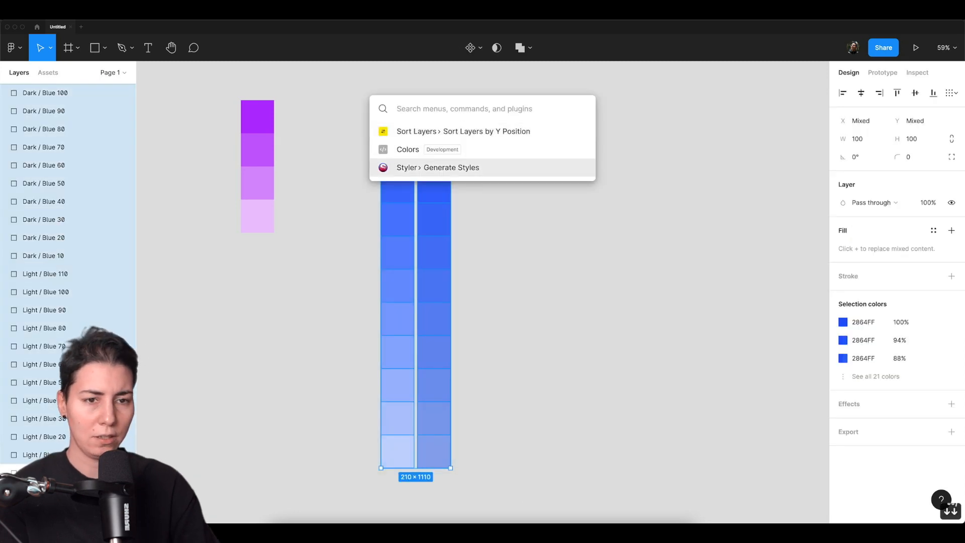
{"action": "key", "text": "Return"}
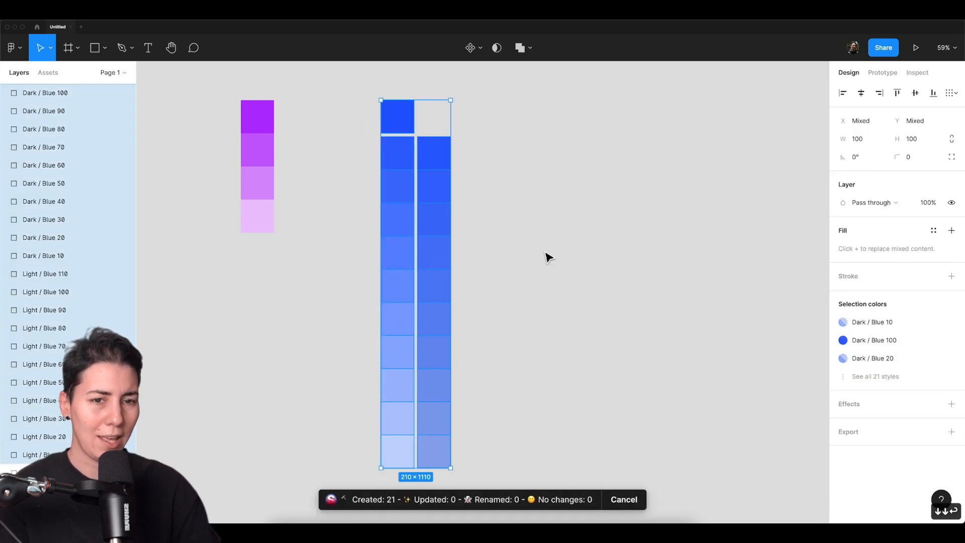
{"action": "left_click", "coordinate": [548, 253]}
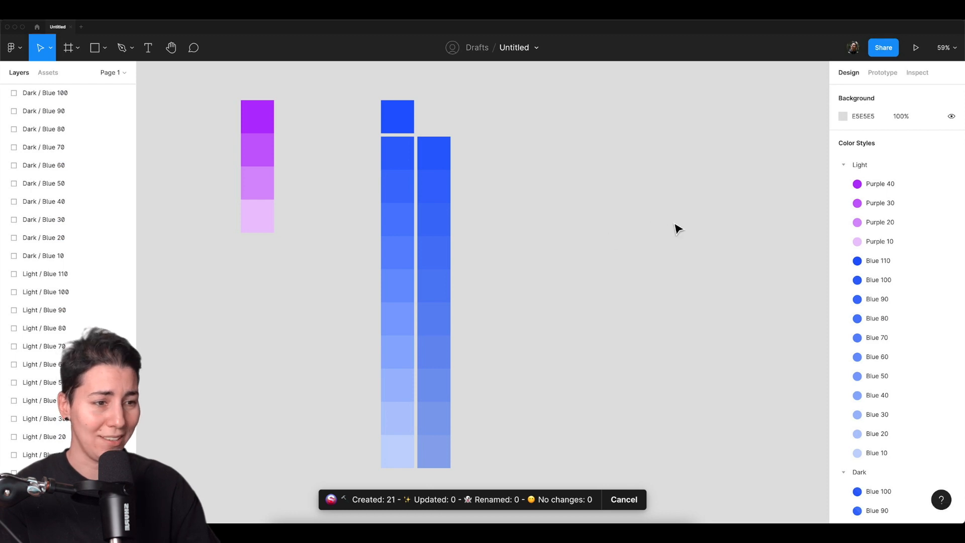
Review the generated blue colour styles in the Light and Dark groups.
{"action": "scroll", "coordinate": [910, 191], "scroll_direction": "down", "scroll_amount": 5}
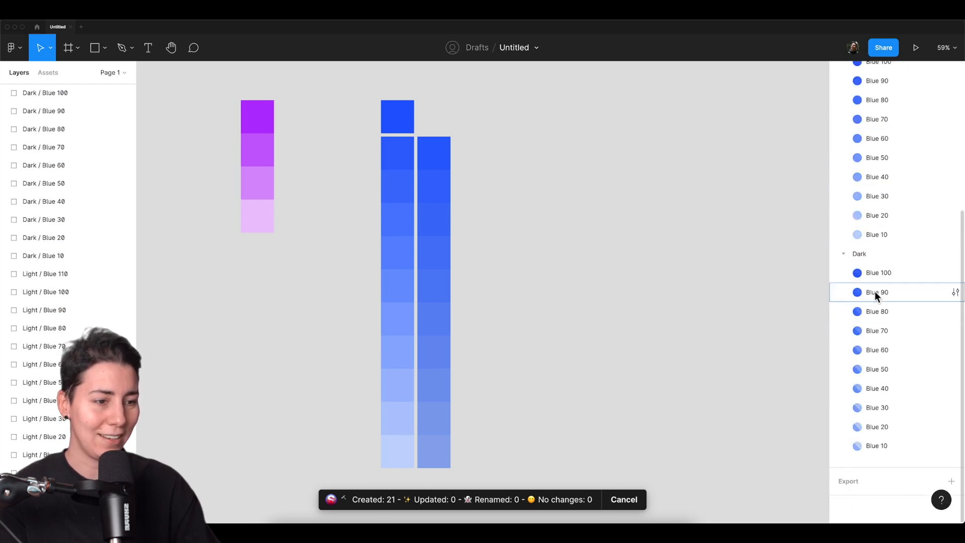
{"action": "scroll", "coordinate": [877, 364], "scroll_direction": "up", "scroll_amount": 3}
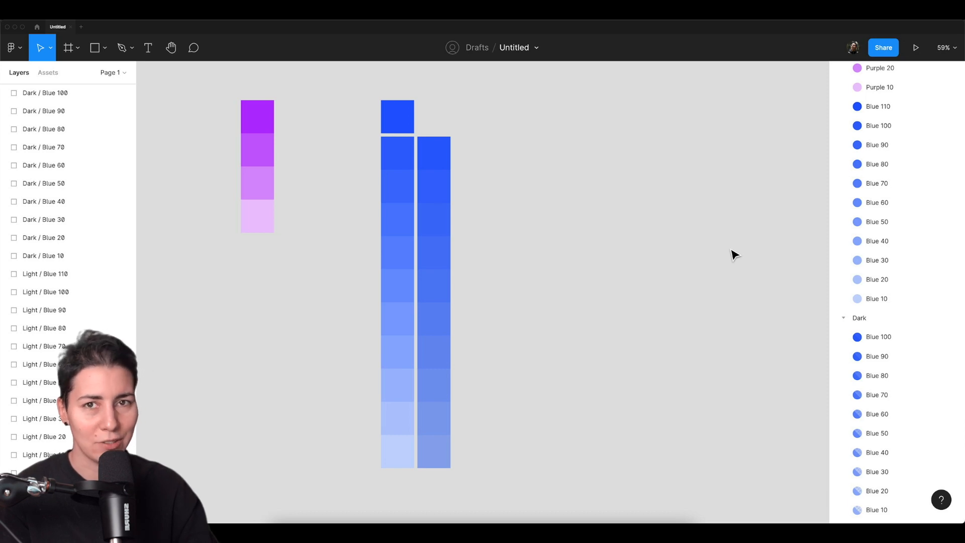
{"action": "scroll", "coordinate": [857, 322], "scroll_direction": "down", "scroll_amount": 2}
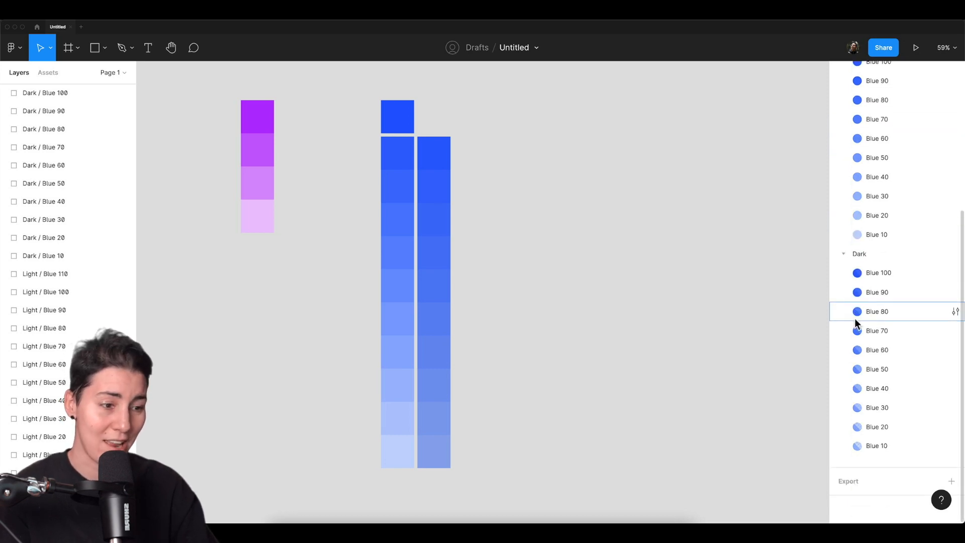
{"action": "scroll", "coordinate": [858, 322], "scroll_direction": "up", "scroll_amount": 6}
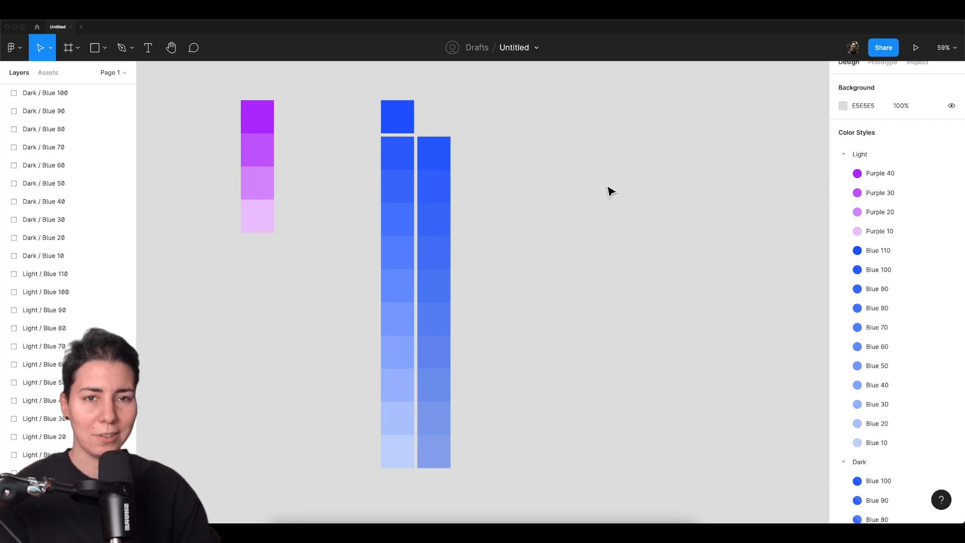
{"action": "left_click_drag", "start_coordinate": [588, 209], "coordinate": [623, 206]}
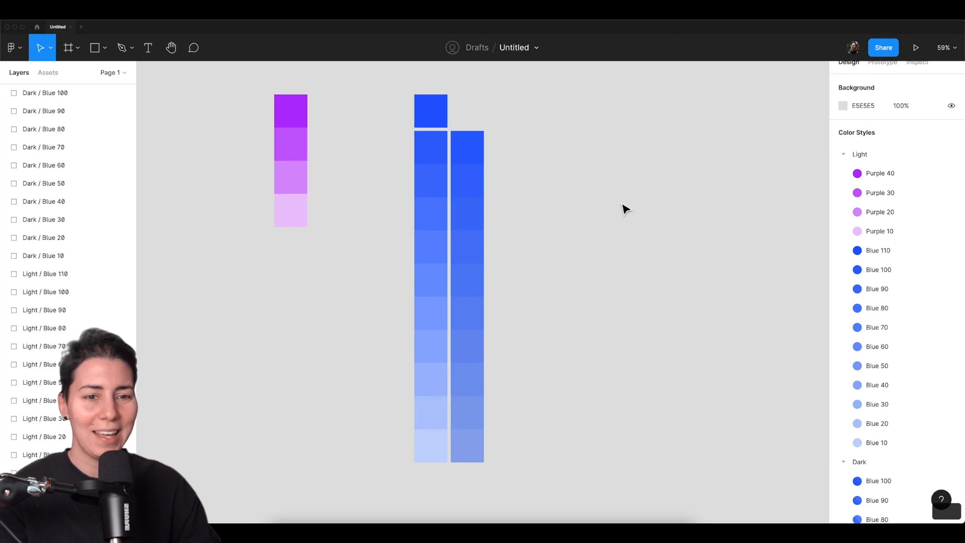